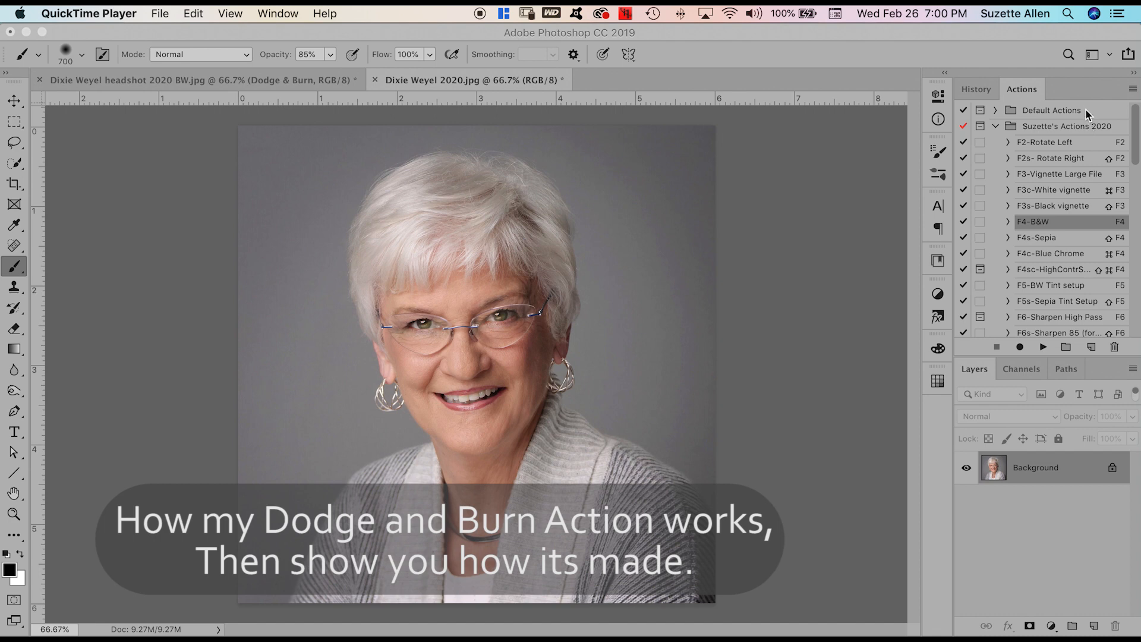
- Convert the color portrait to black and white by running the F4-B&W action
{"action": "left_click", "coordinate": [1046, 223]}
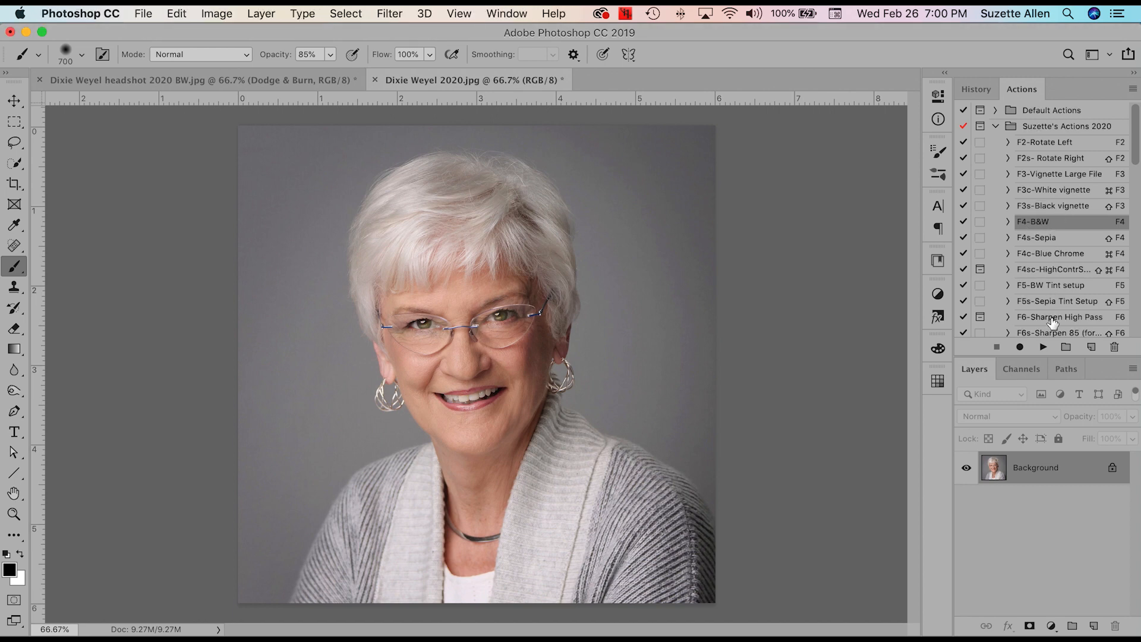
{"action": "left_click", "coordinate": [1044, 346]}
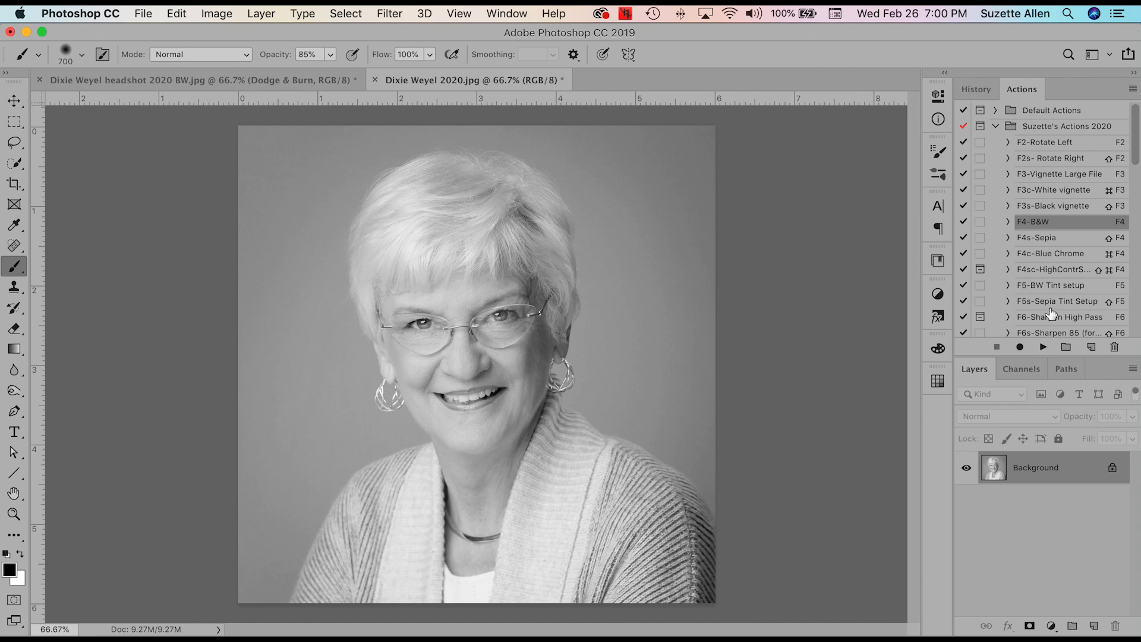
- Add a Curves adjustment layer and shape a gentle S-curve that darkens the shadows and lifts the highlights
{"action": "left_click", "coordinate": [1051, 628]}
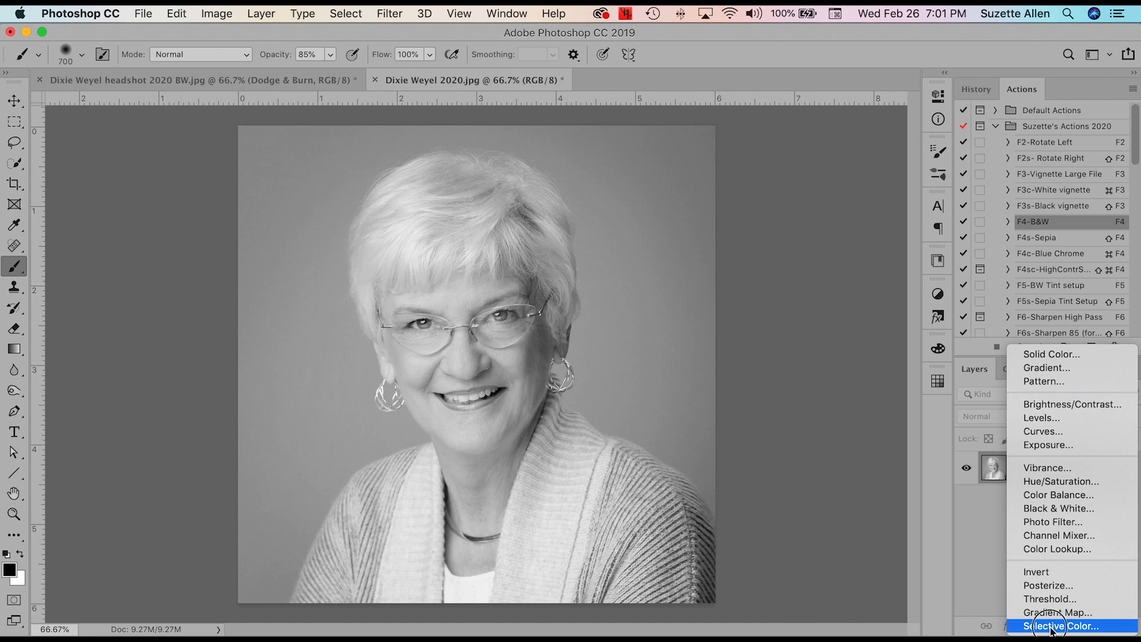
{"action": "left_click", "coordinate": [1075, 422]}
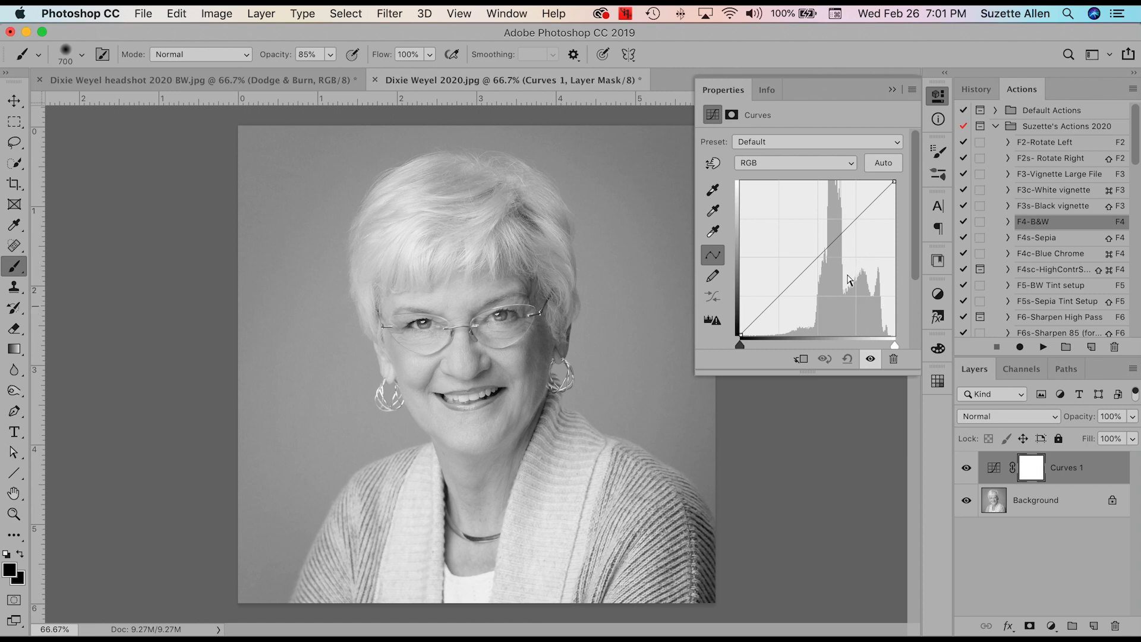
{"action": "left_click_drag", "start_coordinate": [775, 302], "coordinate": [779, 305]}
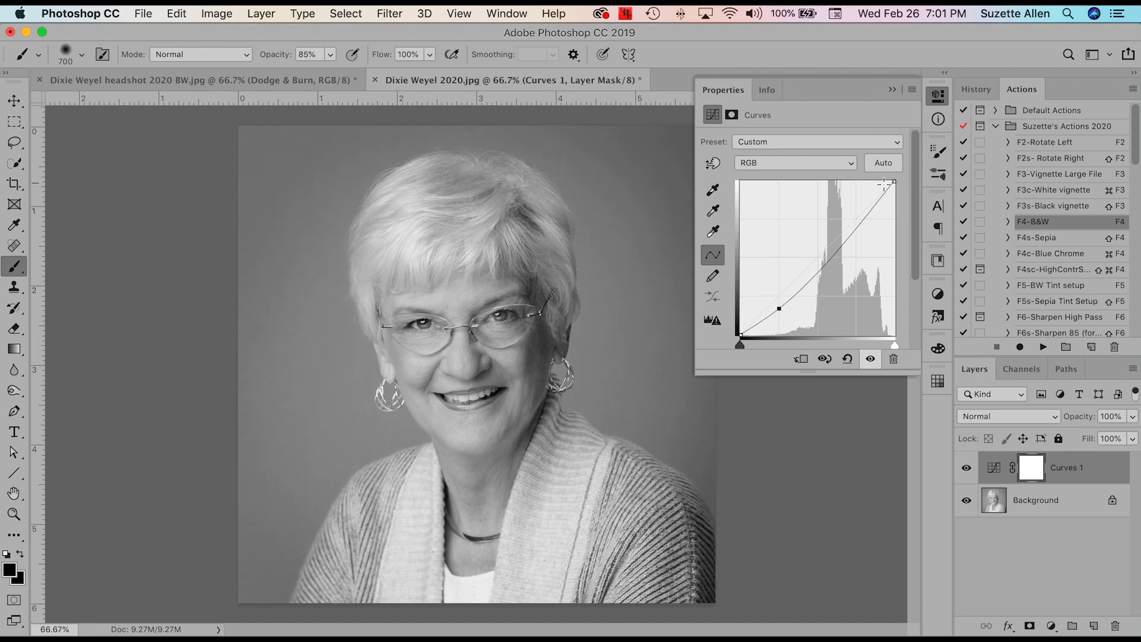
{"action": "left_click_drag", "start_coordinate": [856, 229], "coordinate": [846, 224]}
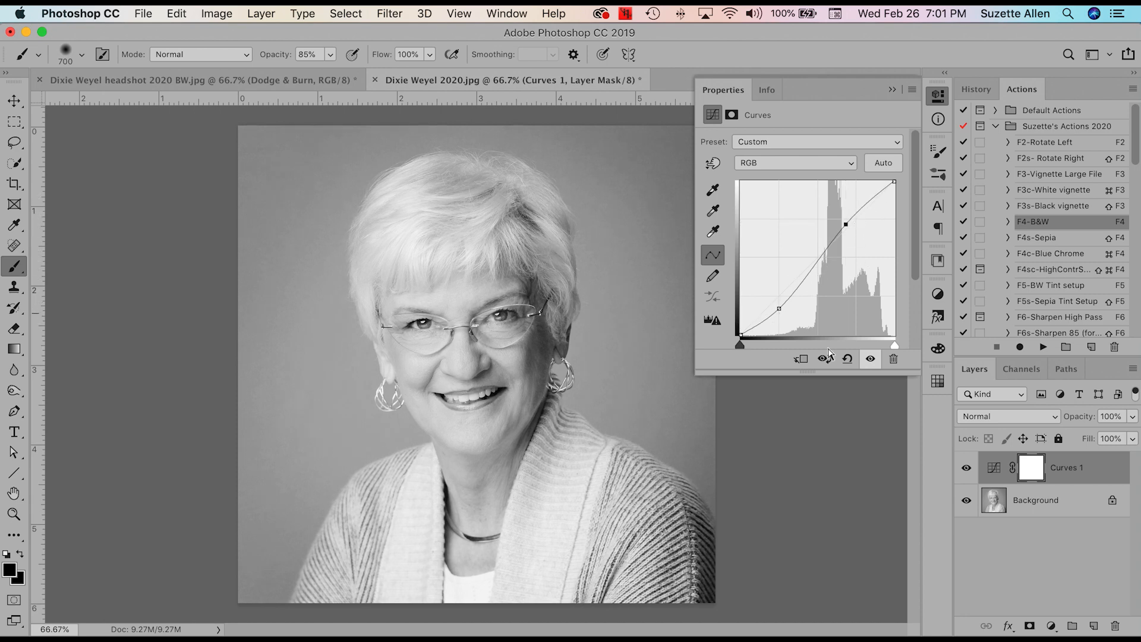
- Compare the portrait with and without the Curves adjustment, keep it visible and collapse its properties
{"action": "left_click", "coordinate": [870, 359]}
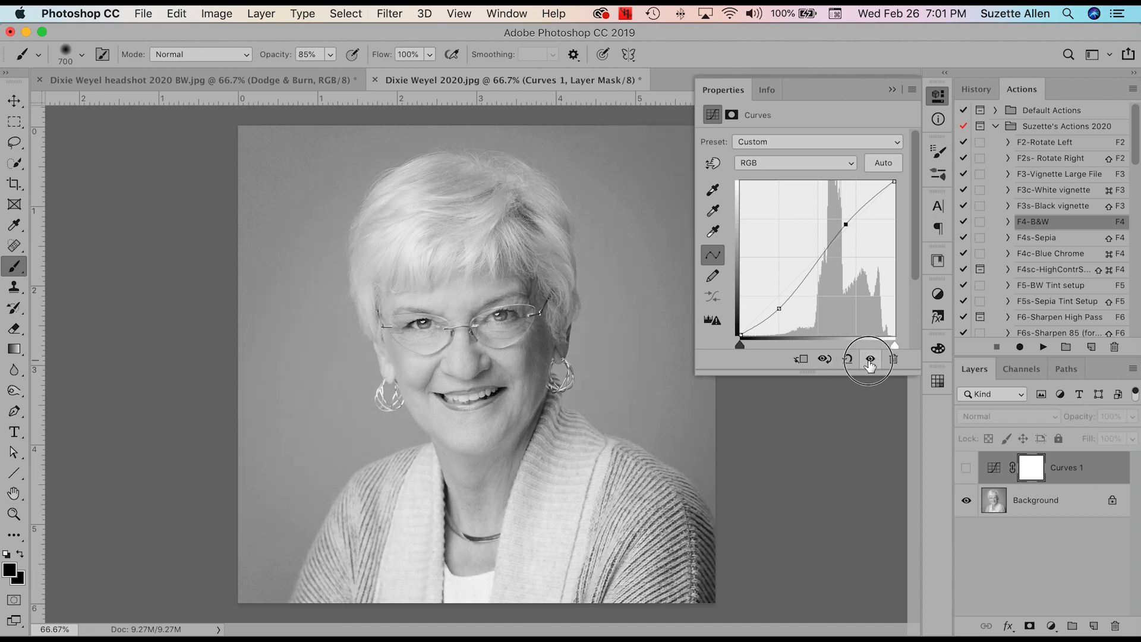
{"action": "left_click", "coordinate": [870, 359]}
{"action": "left_click", "coordinate": [870, 359]}
{"action": "left_click", "coordinate": [871, 359]}
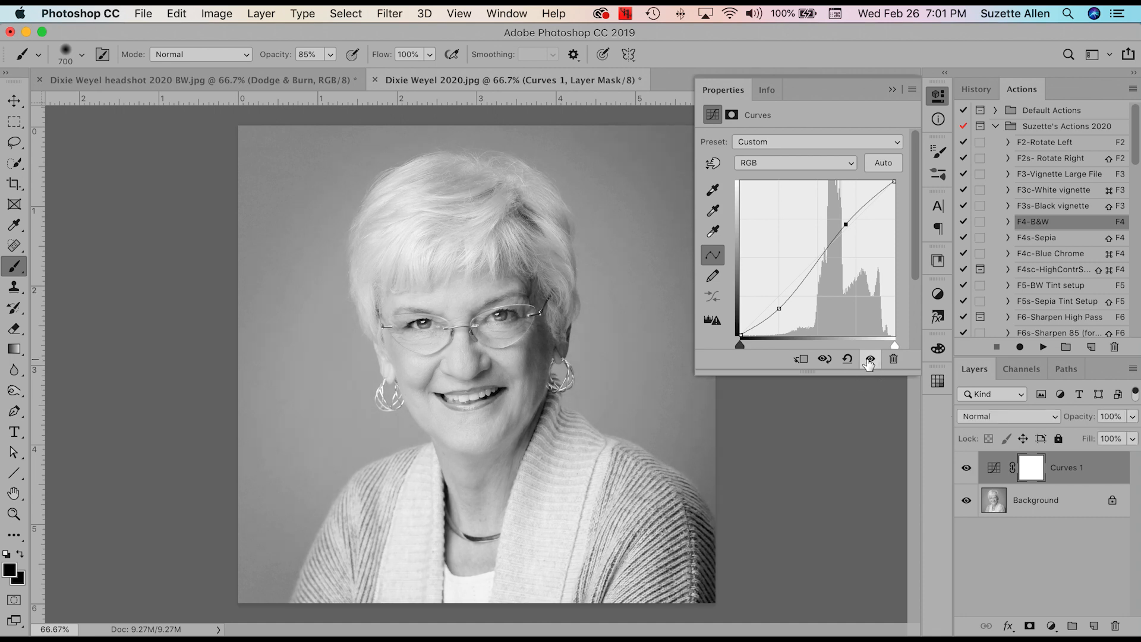
{"action": "left_click", "coordinate": [870, 359]}
{"action": "left_click", "coordinate": [870, 359]}
{"action": "left_click", "coordinate": [722, 92]}
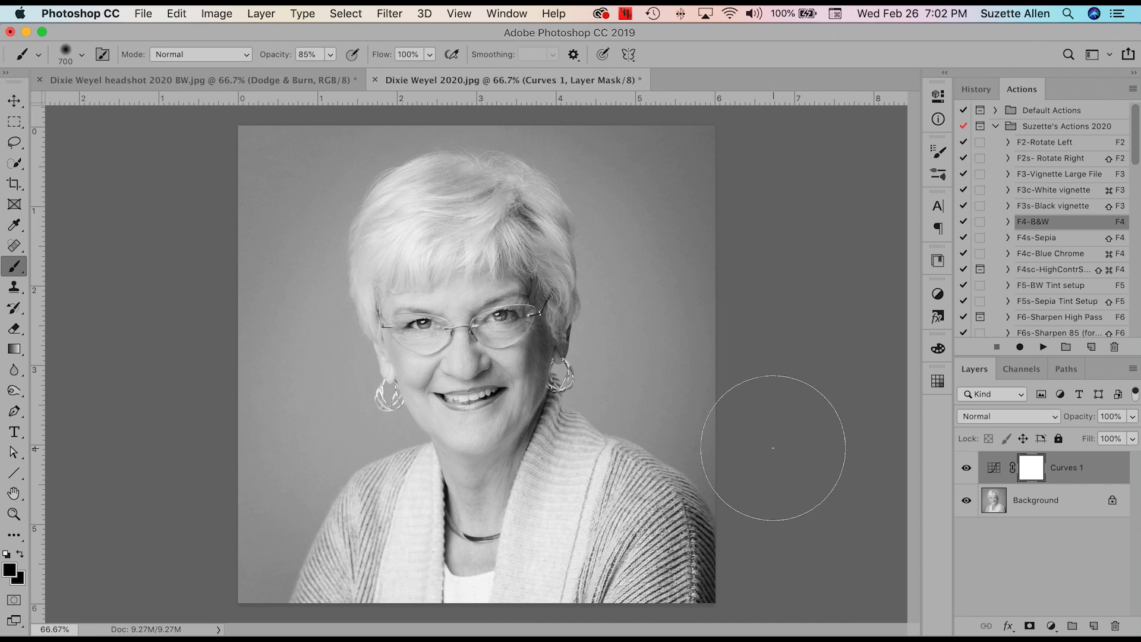
- Run the F10s-Dodge & Burn action and dismiss its painting instructions
{"action": "left_click_drag", "start_coordinate": [1136, 143], "coordinate": [1136, 212]}
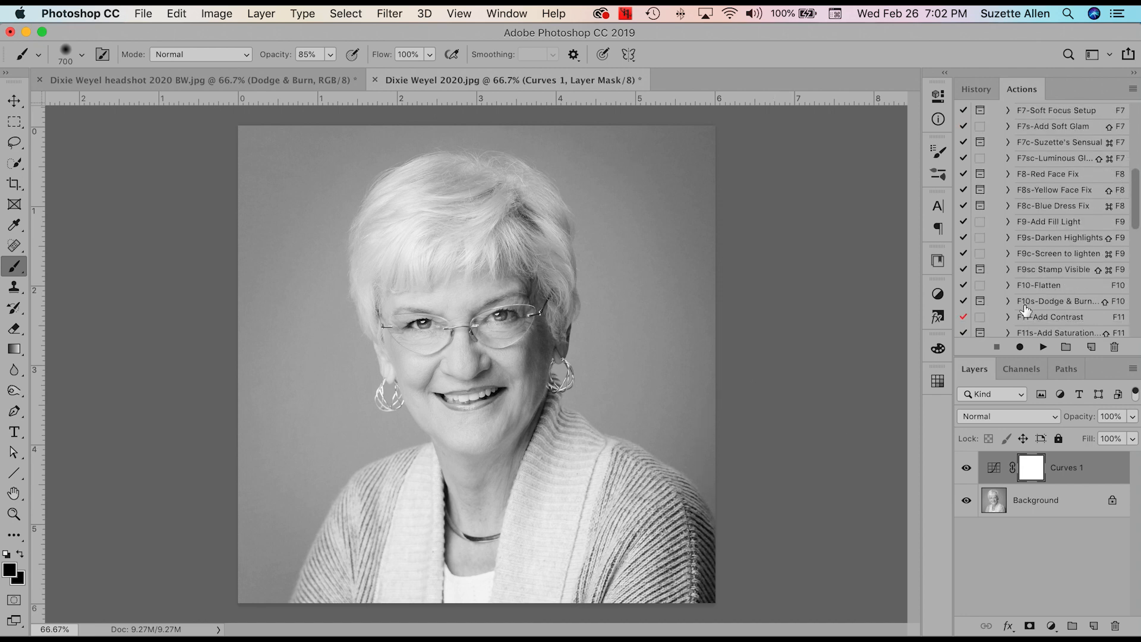
{"action": "left_click", "coordinate": [1047, 301]}
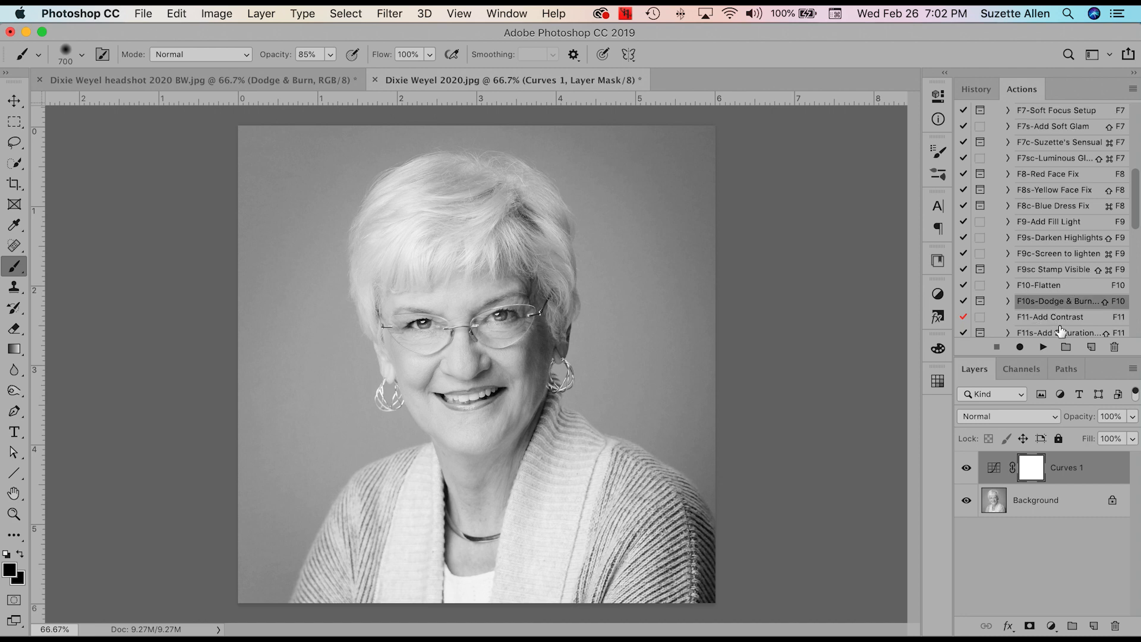
{"action": "left_click", "coordinate": [1044, 347]}
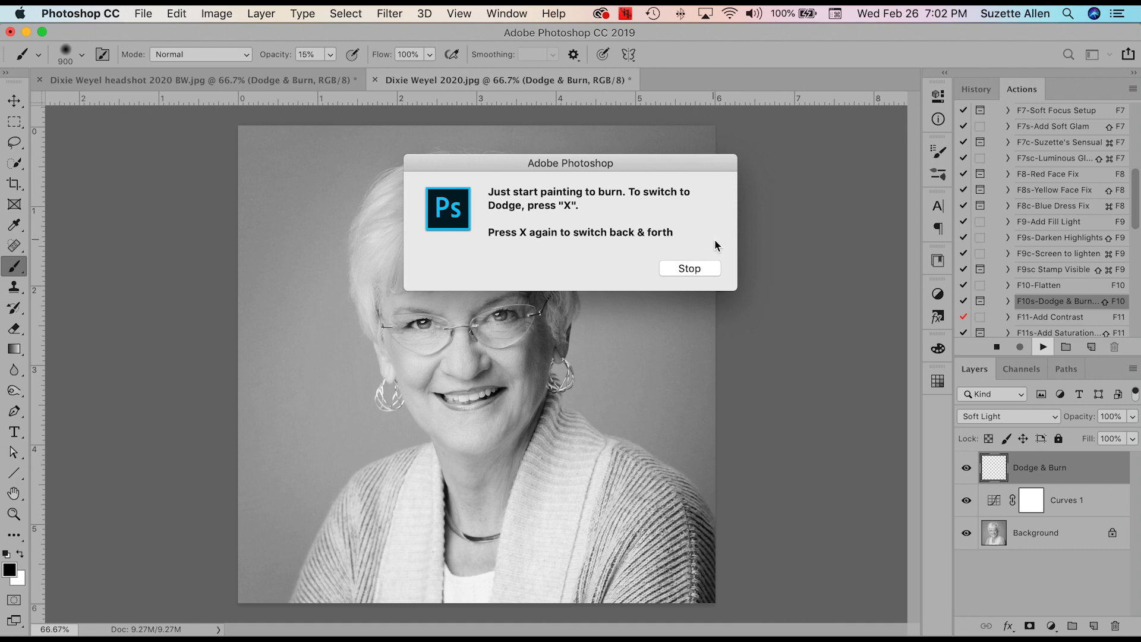
{"action": "left_click", "coordinate": [699, 266]}
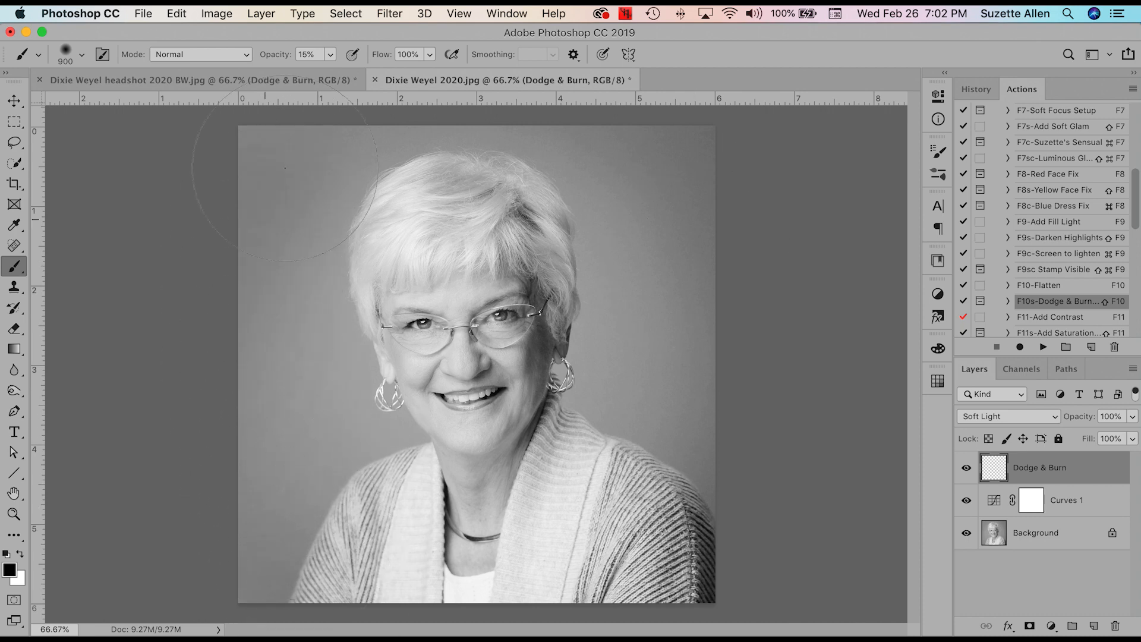
- Burn the background around the head and the lower part of the sweater with the 900-size black brush at 15% opacity
{"action": "mouse_move", "coordinate": [721, 222]}
{"action": "left_mouse_down"}
{"action": "mouse_move", "coordinate": [559, 135]}
{"action": "mouse_move", "coordinate": [278, 273]}
{"action": "left_mouse_up"}
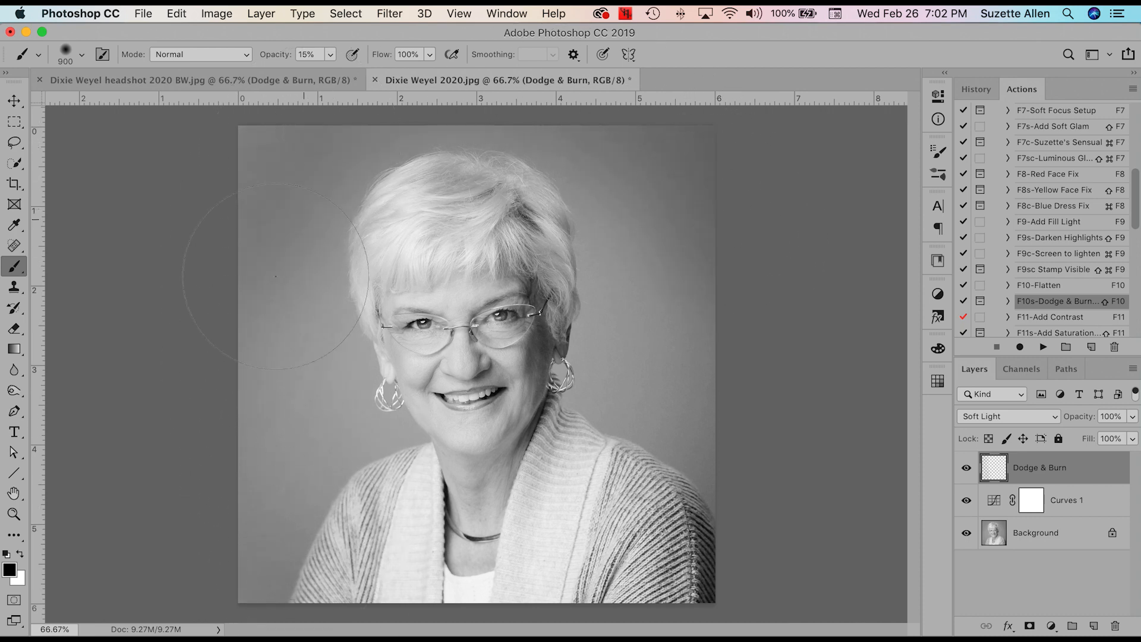
{"action": "mouse_move", "coordinate": [360, 349]}
{"action": "left_mouse_down"}
{"action": "mouse_move", "coordinate": [373, 499]}
{"action": "mouse_move", "coordinate": [512, 518]}
{"action": "mouse_move", "coordinate": [467, 535]}
{"action": "mouse_move", "coordinate": [534, 524]}
{"action": "mouse_move", "coordinate": [416, 556]}
{"action": "mouse_move", "coordinate": [490, 532]}
{"action": "mouse_move", "coordinate": [524, 550]}
{"action": "left_mouse_up"}
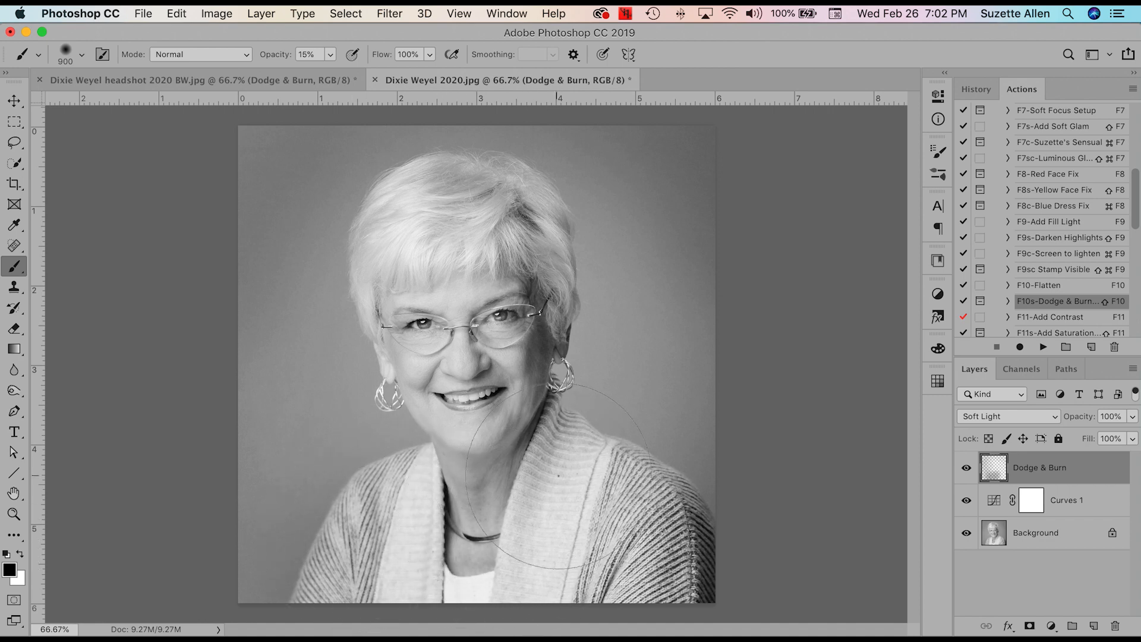
{"action": "left_click_drag", "start_coordinate": [387, 553], "coordinate": [689, 552]}
- Switch the brush to white and dodge the outer sweater sleeve at size 400 and the shaded side of the face at size 250
{"action": "key", "text": "x"}
{"action": "key", "text": "x"}
{"action": "key", "text": "x"}
{"action": "key", "text": "x"}
{"action": "key", "text": "x"}
{"action": "key", "text": "x"}
{"action": "key", "text": "x"}
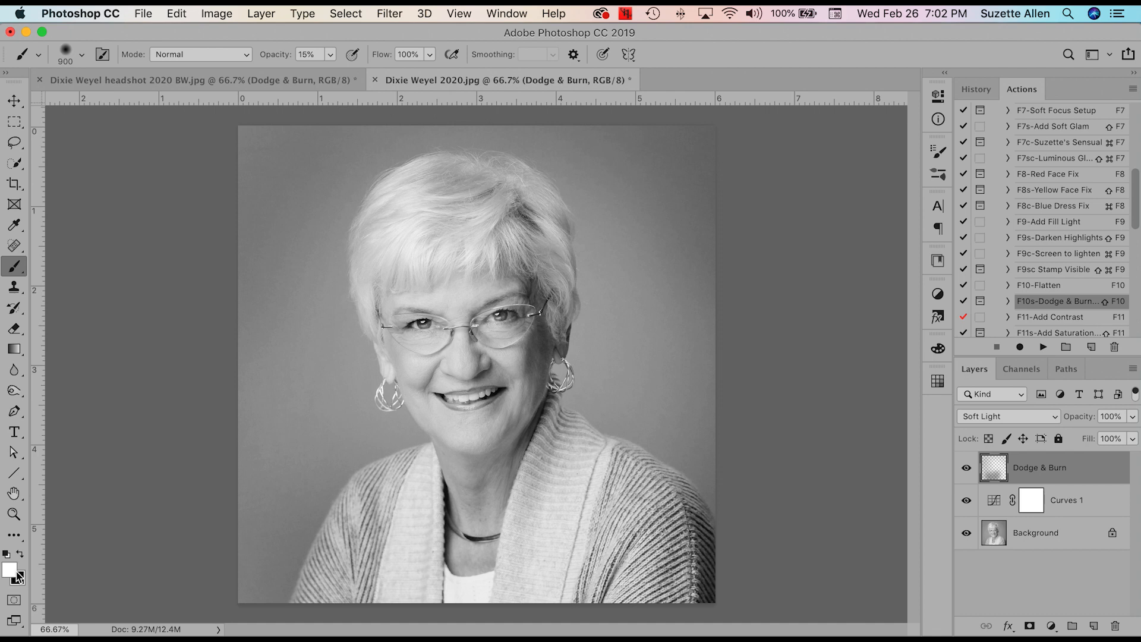
{"action": "key", "text": "bracketleft"}
{"action": "key", "text": "bracketleft"}
{"action": "key", "text": "bracketleft"}
{"action": "key", "text": "bracketleft"}
{"action": "key", "text": "bracketleft"}
{"action": "key", "text": "bracketleft"}
{"action": "key", "text": "bracketleft"}
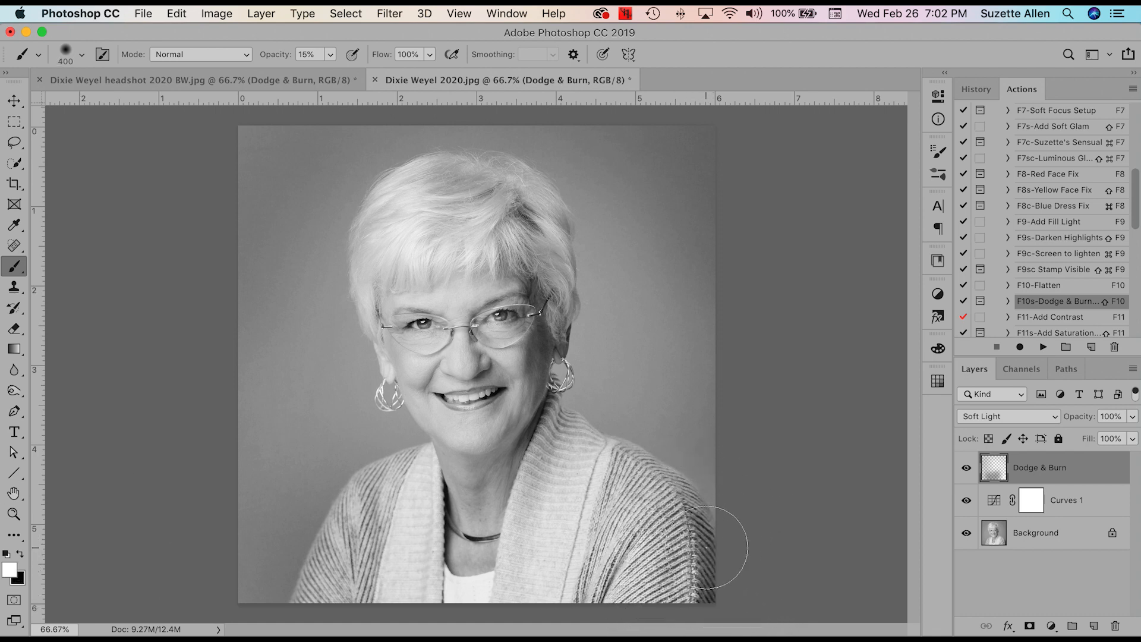
{"action": "mouse_move", "coordinate": [701, 528]}
{"action": "left_mouse_down"}
{"action": "mouse_move", "coordinate": [710, 600]}
{"action": "mouse_move", "coordinate": [704, 536]}
{"action": "mouse_move", "coordinate": [716, 566]}
{"action": "mouse_move", "coordinate": [709, 602]}
{"action": "mouse_move", "coordinate": [688, 548]}
{"action": "mouse_move", "coordinate": [694, 527]}
{"action": "mouse_move", "coordinate": [701, 596]}
{"action": "mouse_move", "coordinate": [672, 586]}
{"action": "left_mouse_up"}
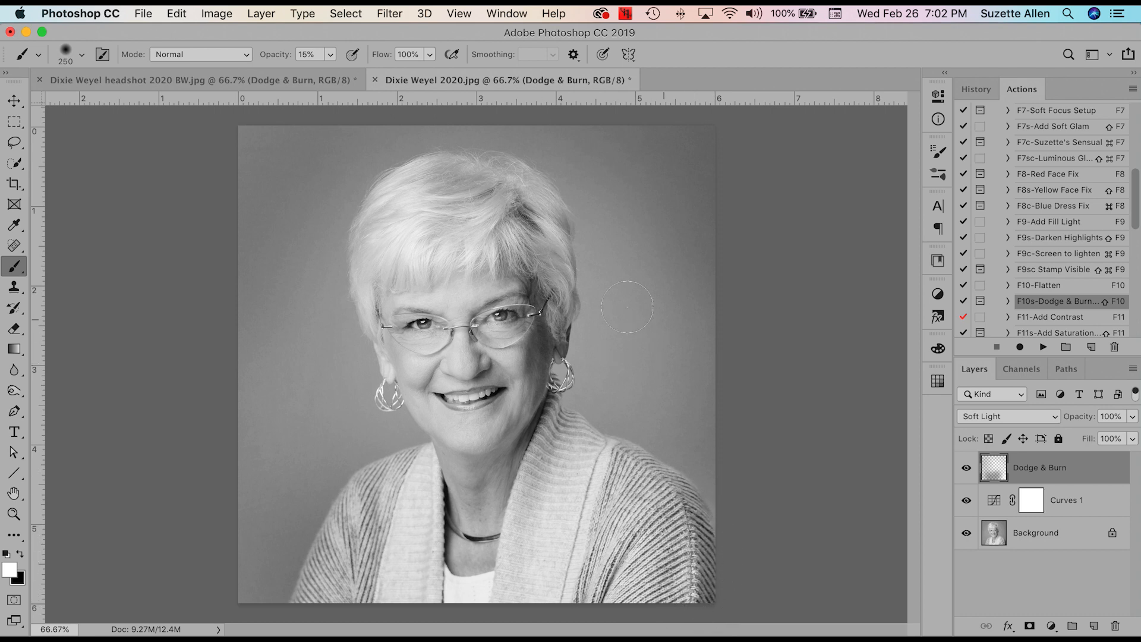
{"action": "mouse_move", "coordinate": [534, 299]}
{"action": "left_mouse_down"}
{"action": "mouse_move", "coordinate": [546, 328]}
{"action": "mouse_move", "coordinate": [533, 274]}
{"action": "mouse_move", "coordinate": [535, 375]}
{"action": "mouse_move", "coordinate": [536, 271]}
{"action": "mouse_move", "coordinate": [525, 396]}
{"action": "mouse_move", "coordinate": [589, 458]}
{"action": "mouse_move", "coordinate": [537, 287]}
{"action": "mouse_move", "coordinate": [552, 333]}
{"action": "mouse_move", "coordinate": [534, 440]}
{"action": "left_mouse_up"}
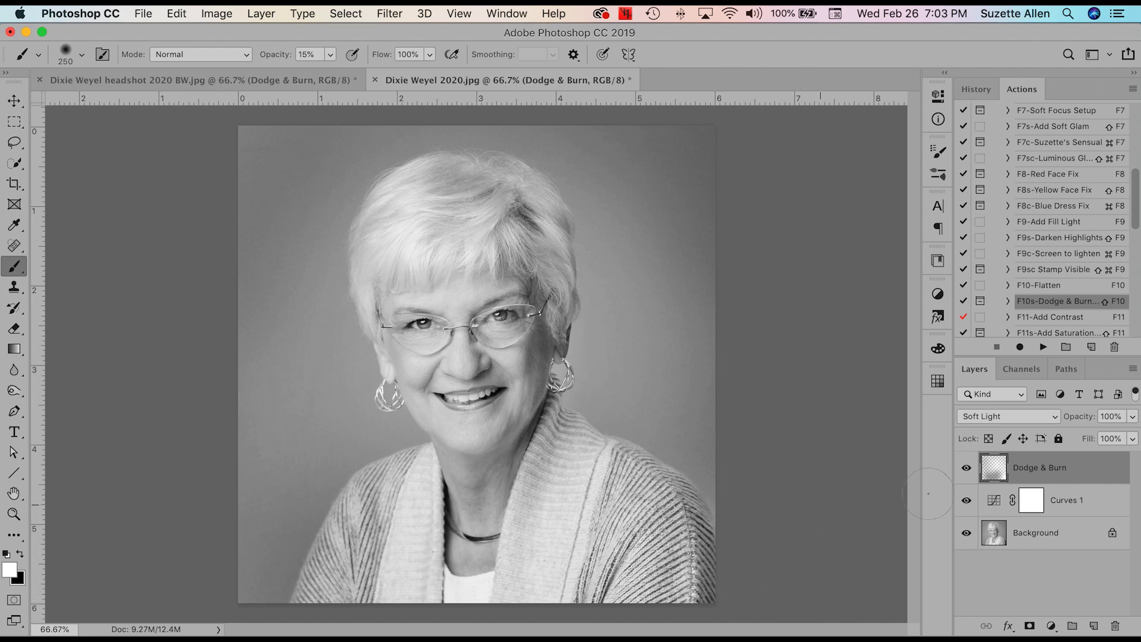
- Compare the portrait with the Dodge & Burn layer hidden and shown, leaving the layer visible
{"action": "left_click", "coordinate": [967, 468]}
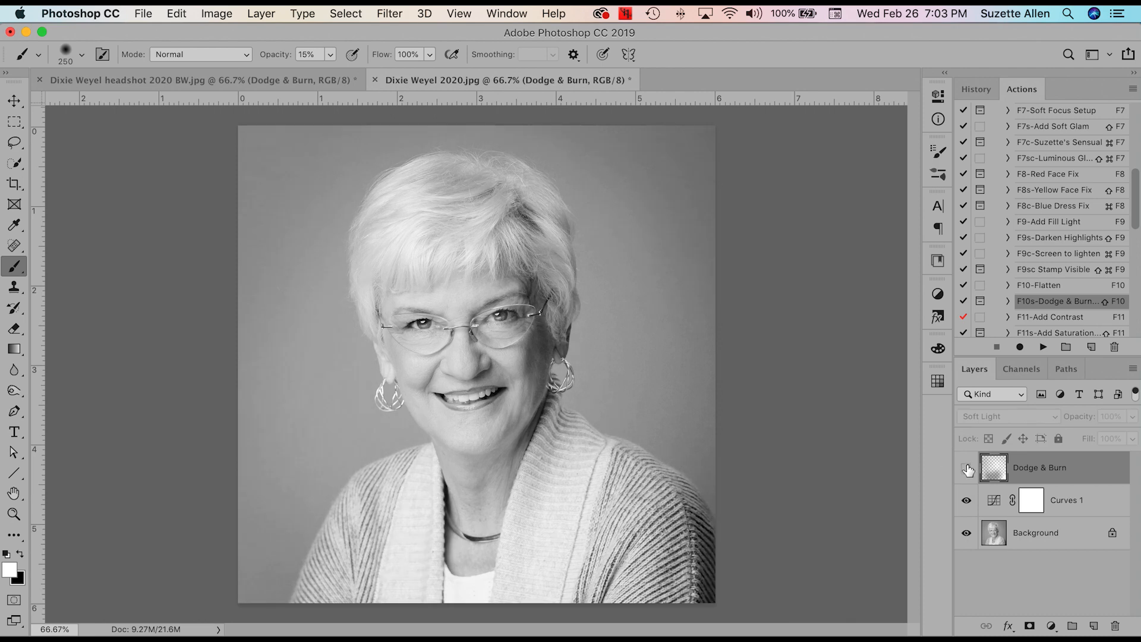
{"action": "left_click", "coordinate": [967, 469]}
{"action": "left_click", "coordinate": [967, 470]}
{"action": "left_click", "coordinate": [968, 470]}
{"action": "left_click", "coordinate": [967, 471]}
{"action": "left_click", "coordinate": [966, 473]}
{"action": "left_click", "coordinate": [967, 473]}
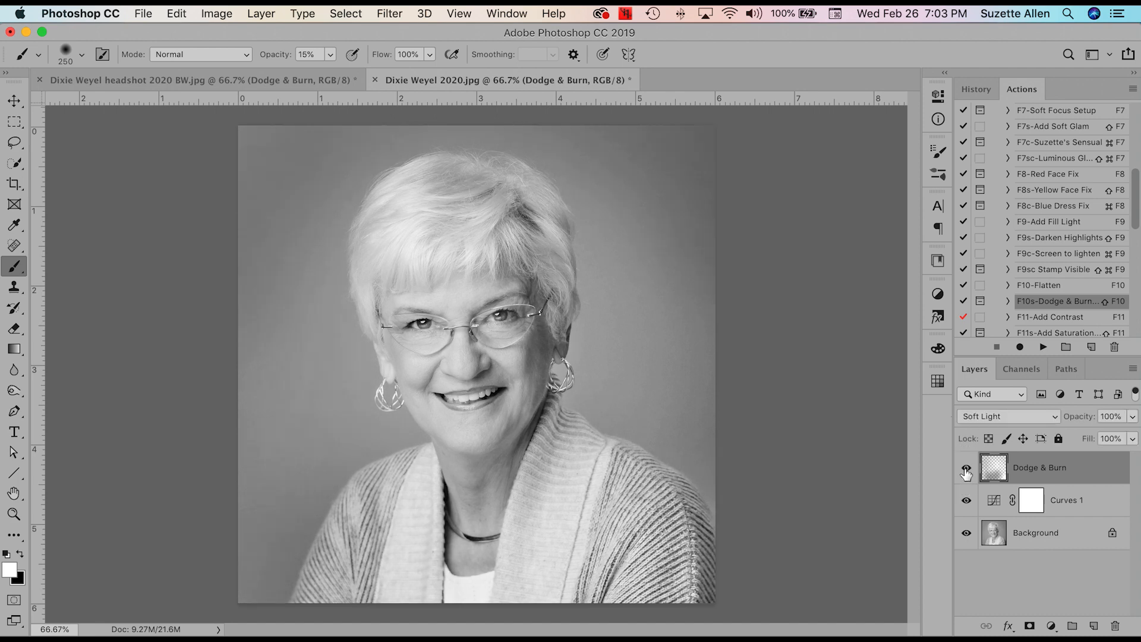
{"action": "left_click", "coordinate": [966, 472]}
{"action": "left_click", "coordinate": [966, 472]}
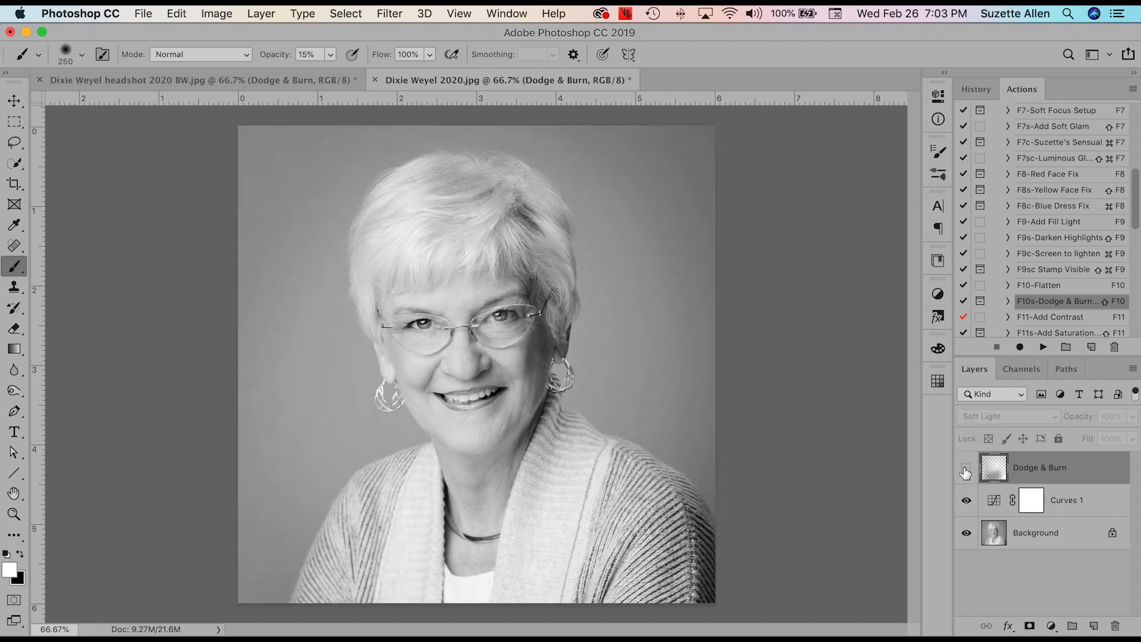
{"action": "left_click", "coordinate": [966, 472]}
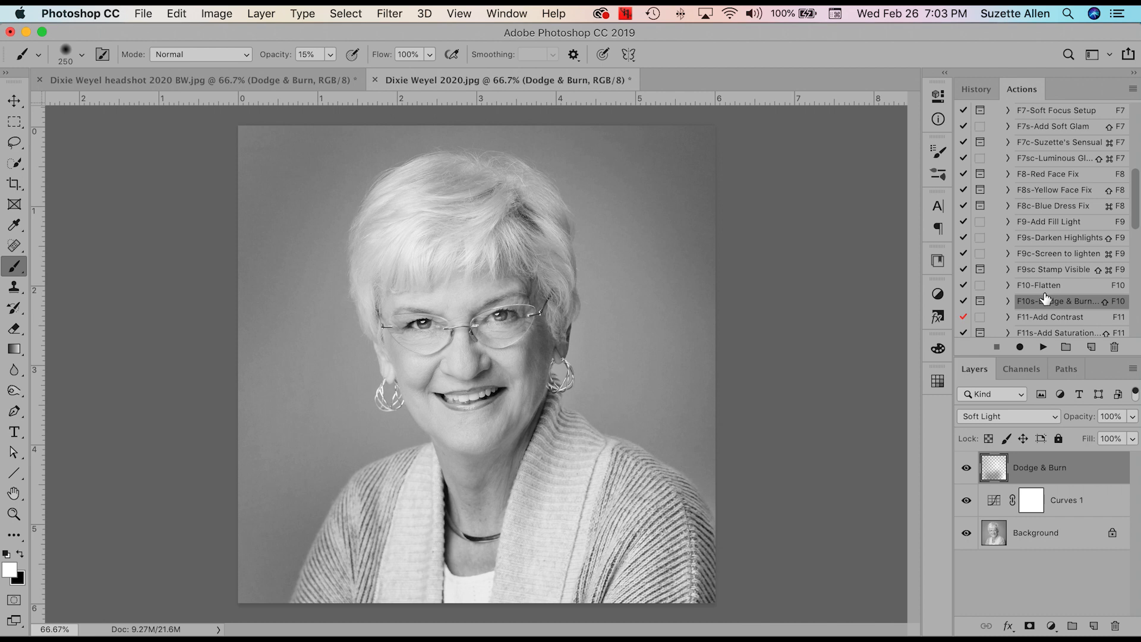
- Flatten the image with the F10-Flatten action and store the result as a history snapshot
{"action": "key", "text": "F10"}
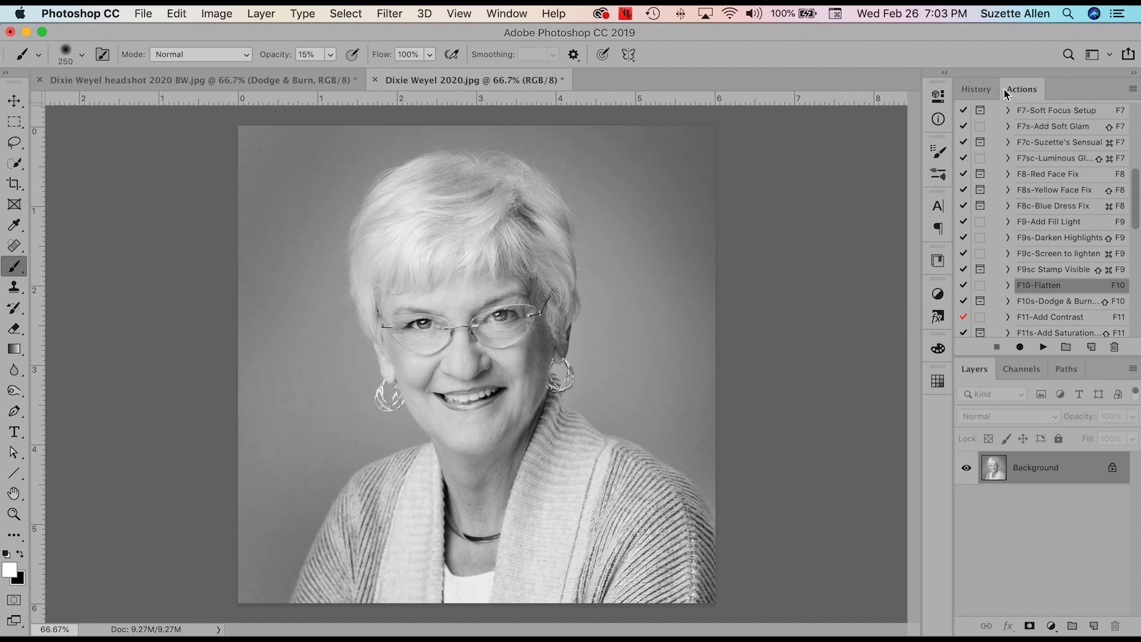
{"action": "left_click", "coordinate": [976, 89]}
{"action": "left_click", "coordinate": [1092, 347]}
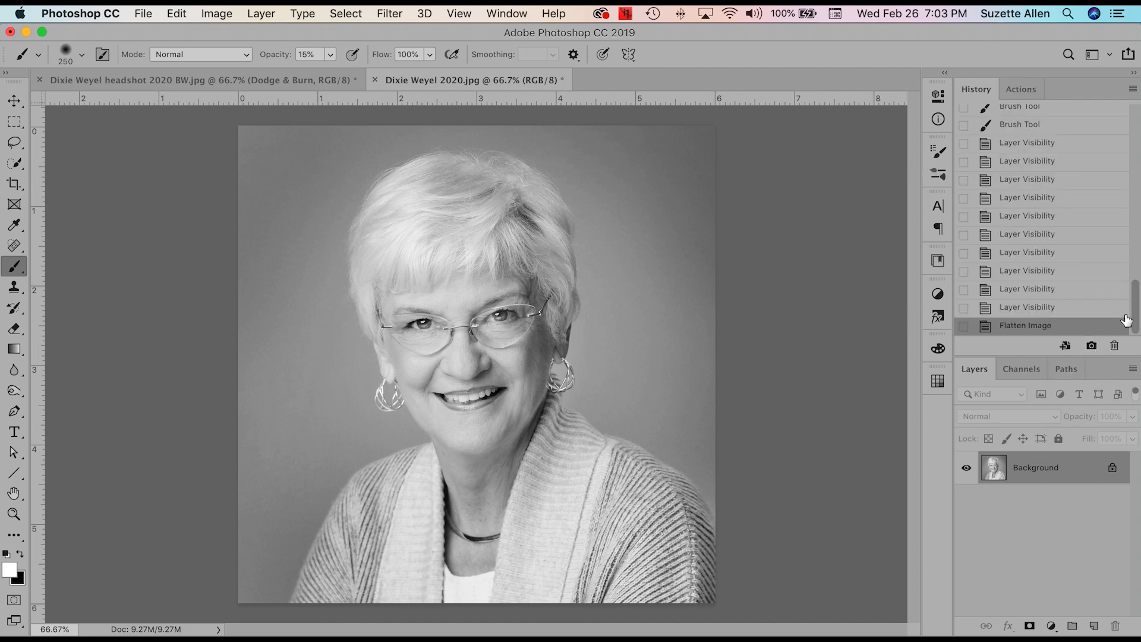
- Restore the original color portrait from its opening history snapshot and convert it to Lab Color mode
{"action": "scroll", "coordinate": [1126, 321], "scroll_direction": "up", "scroll_amount": 10}
{"action": "left_click", "coordinate": [1067, 121]}
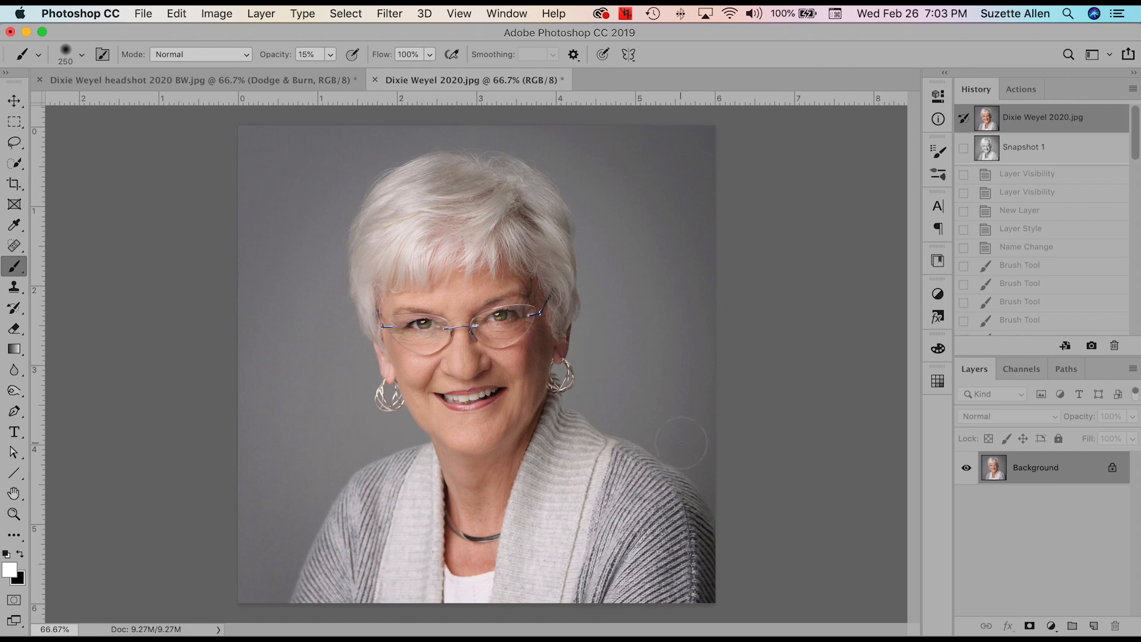
{"action": "left_click", "coordinate": [218, 14]}
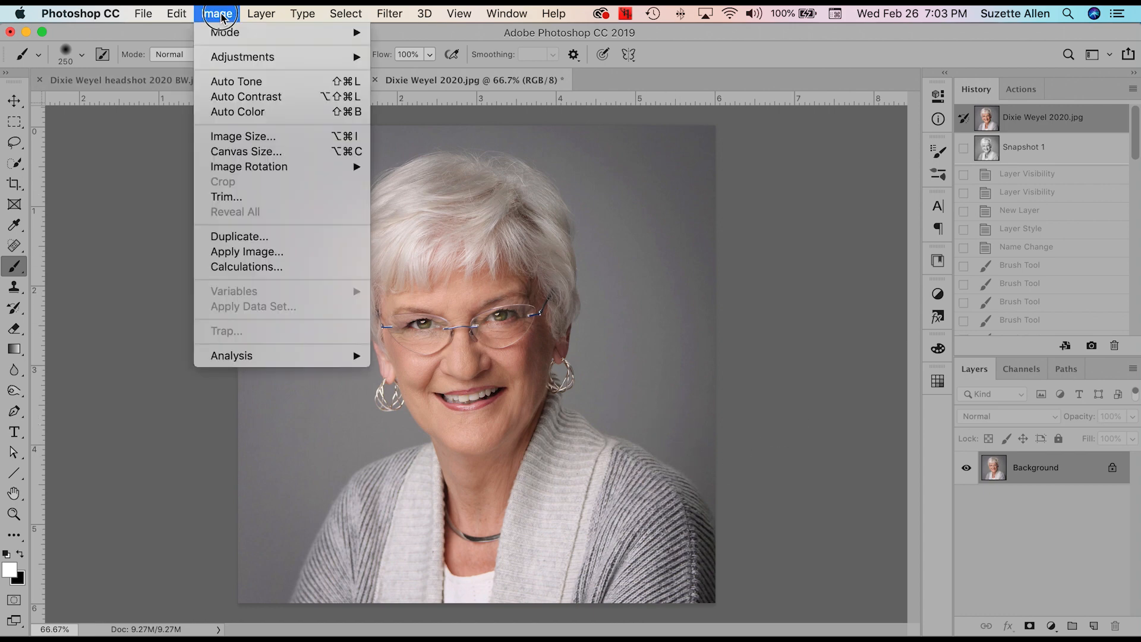
{"action": "mouse_move", "coordinate": [224, 34]}
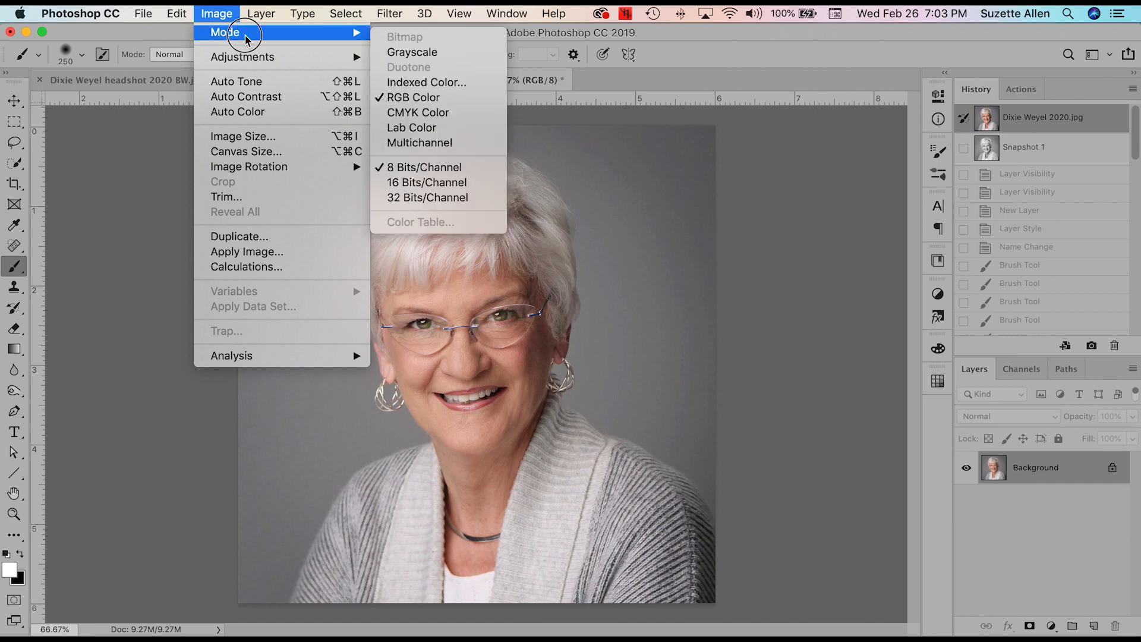
{"action": "left_click", "coordinate": [432, 132]}
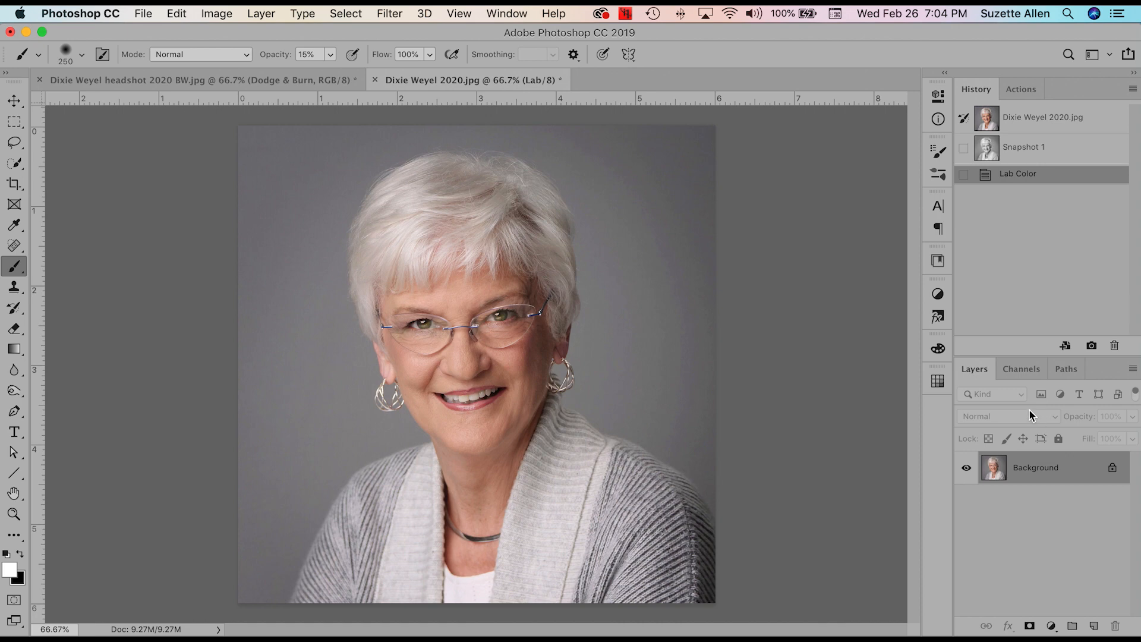
- Delete the a and b channels of the Lab image together, keeping only the lightness information
{"action": "left_click", "coordinate": [1030, 367]}
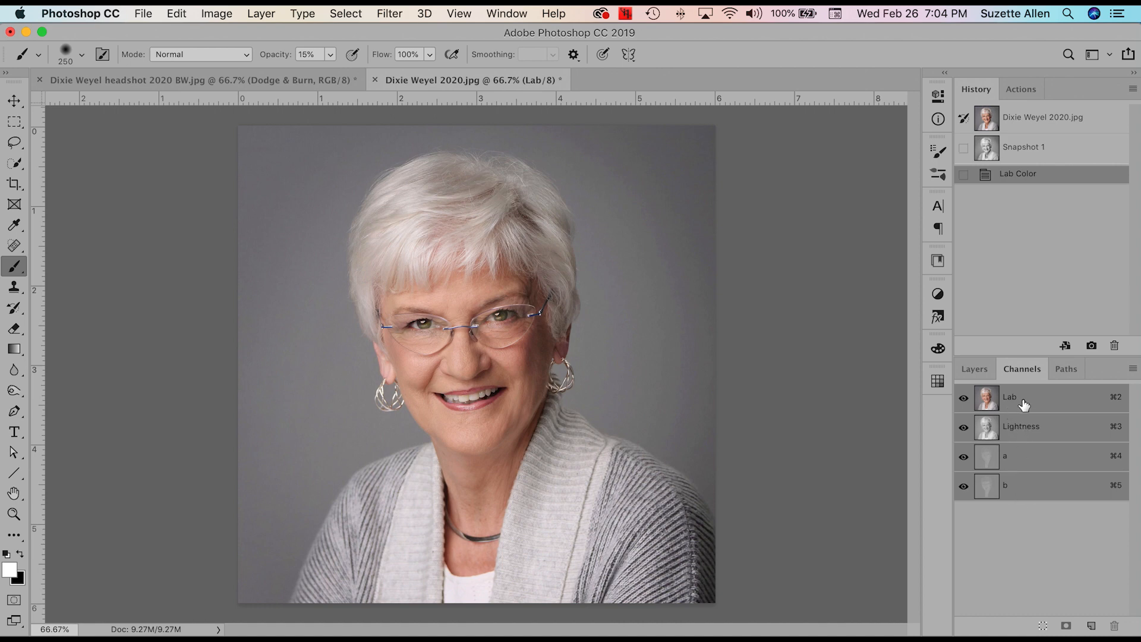
{"action": "left_click", "coordinate": [1030, 459]}
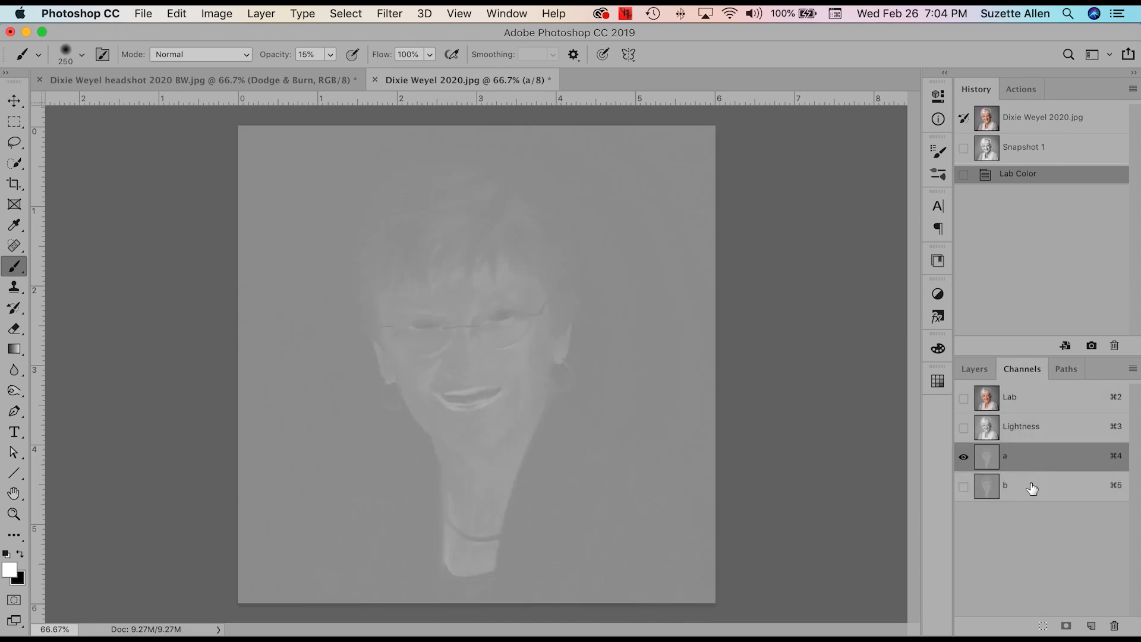
{"action": "left_click", "coordinate": [1032, 489], "text": "shift"}
{"action": "right_click", "coordinate": [1032, 489]}
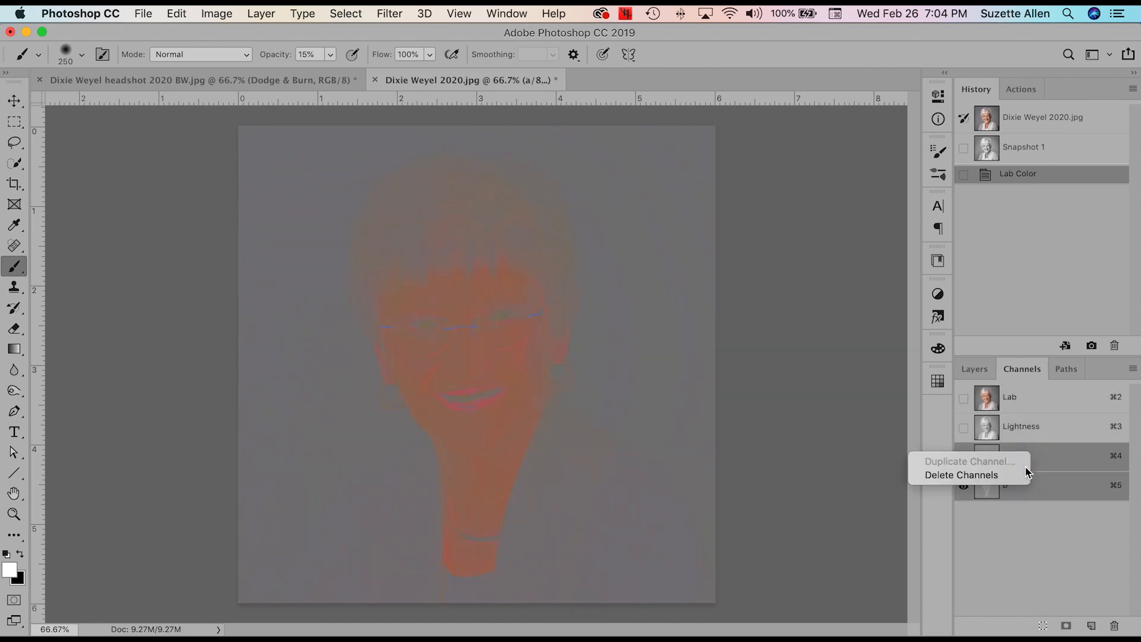
{"action": "left_click", "coordinate": [1020, 475]}
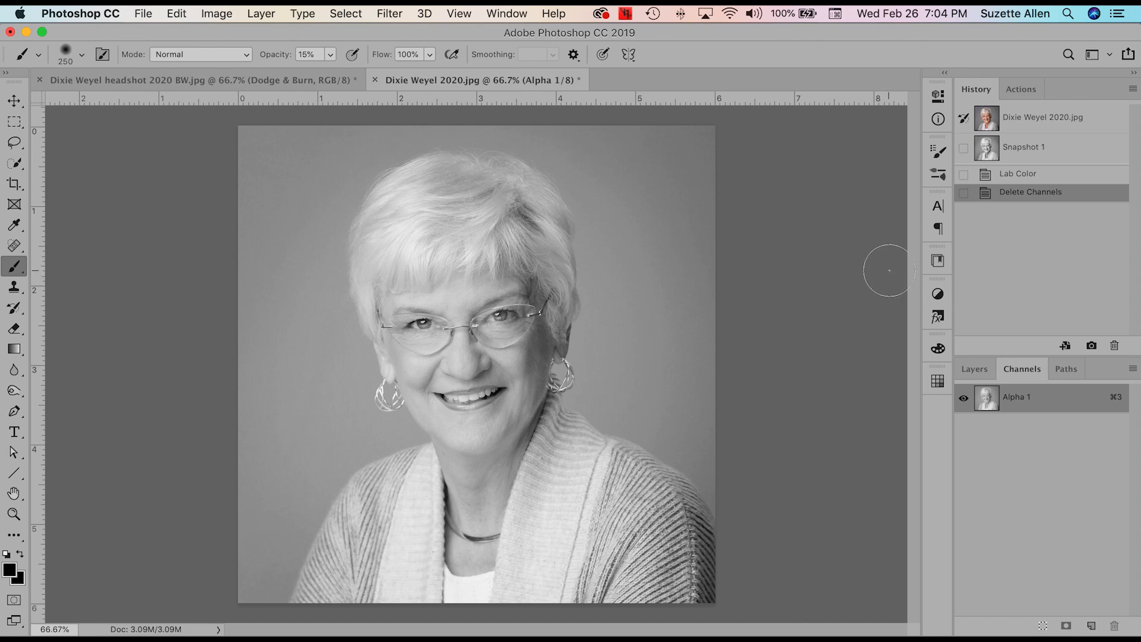
- Show the layer list again and convert the remaining single-channel image to Grayscale mode
{"action": "left_click", "coordinate": [975, 370]}
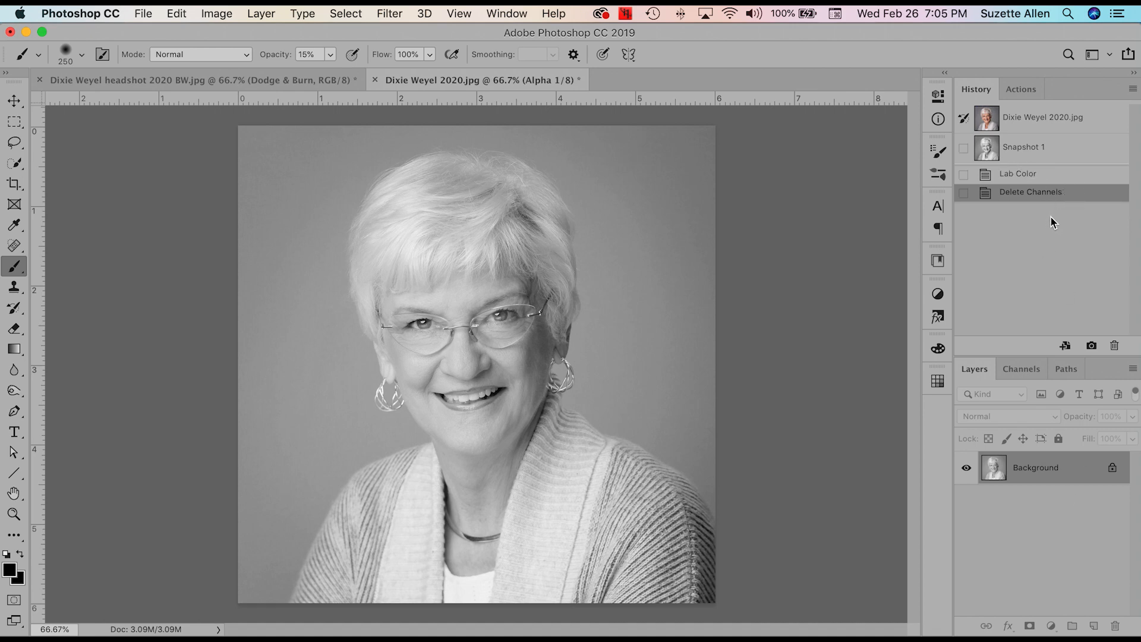
{"action": "left_click", "coordinate": [226, 19]}
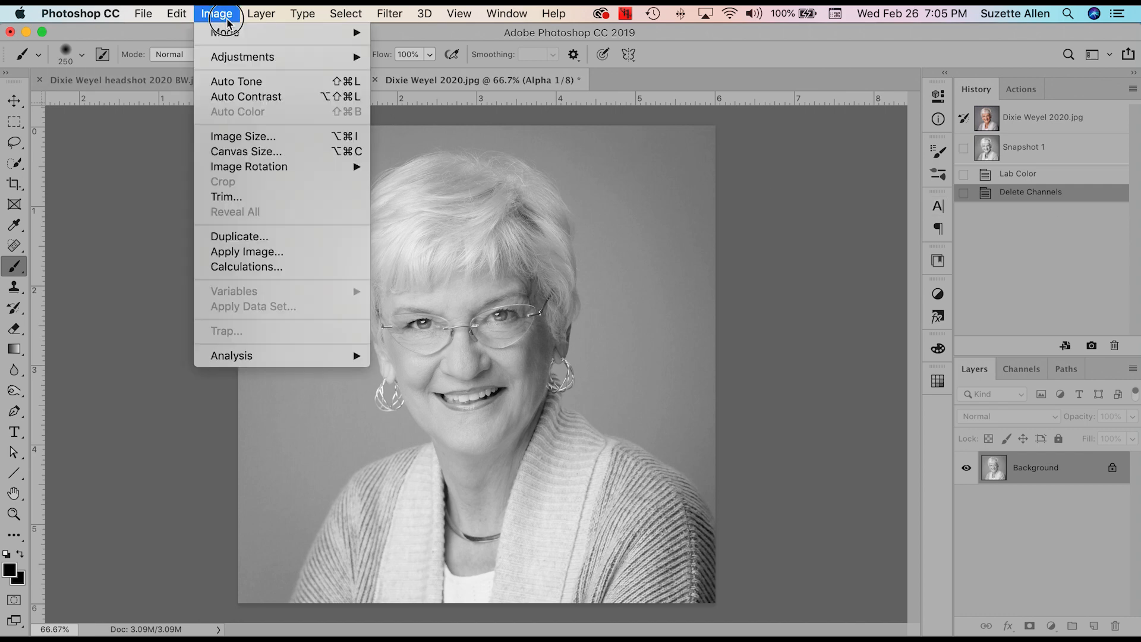
{"action": "mouse_move", "coordinate": [226, 32]}
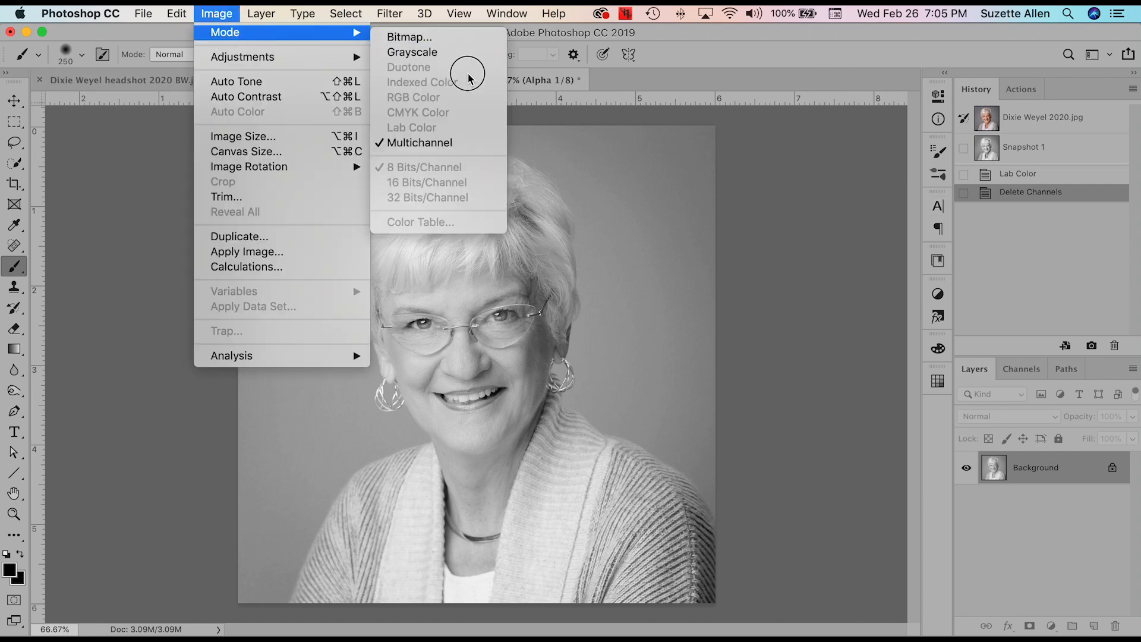
{"action": "left_click", "coordinate": [444, 52]}
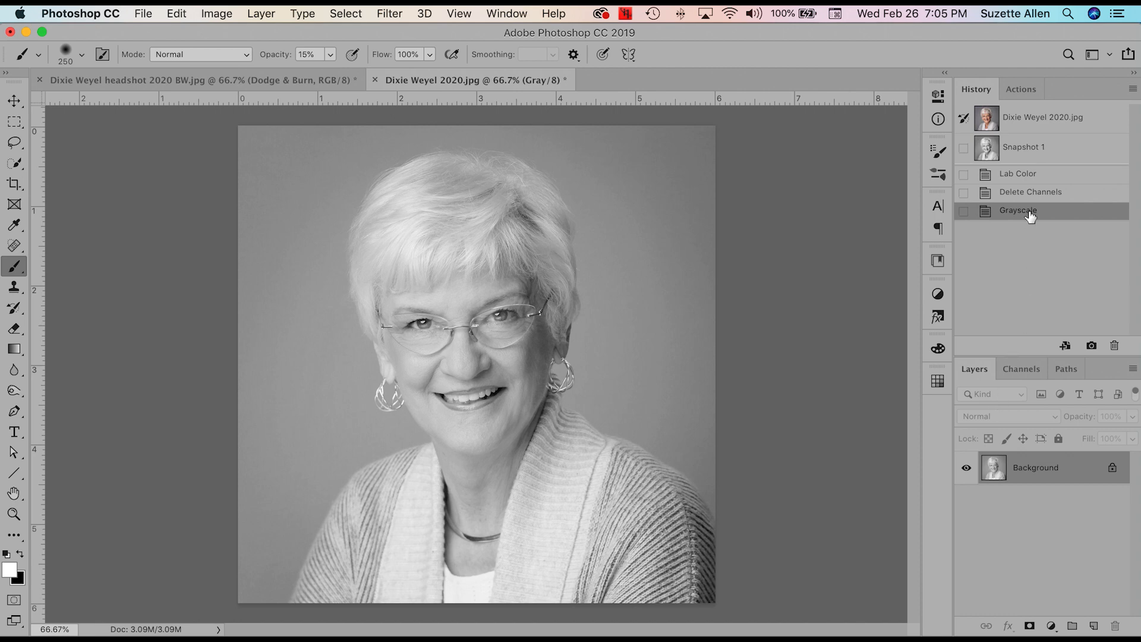
- Add a Curves adjustment layer and shape a gentle S-curve that lowers the shadows and lifts the highlights
{"action": "left_click", "coordinate": [1051, 626]}
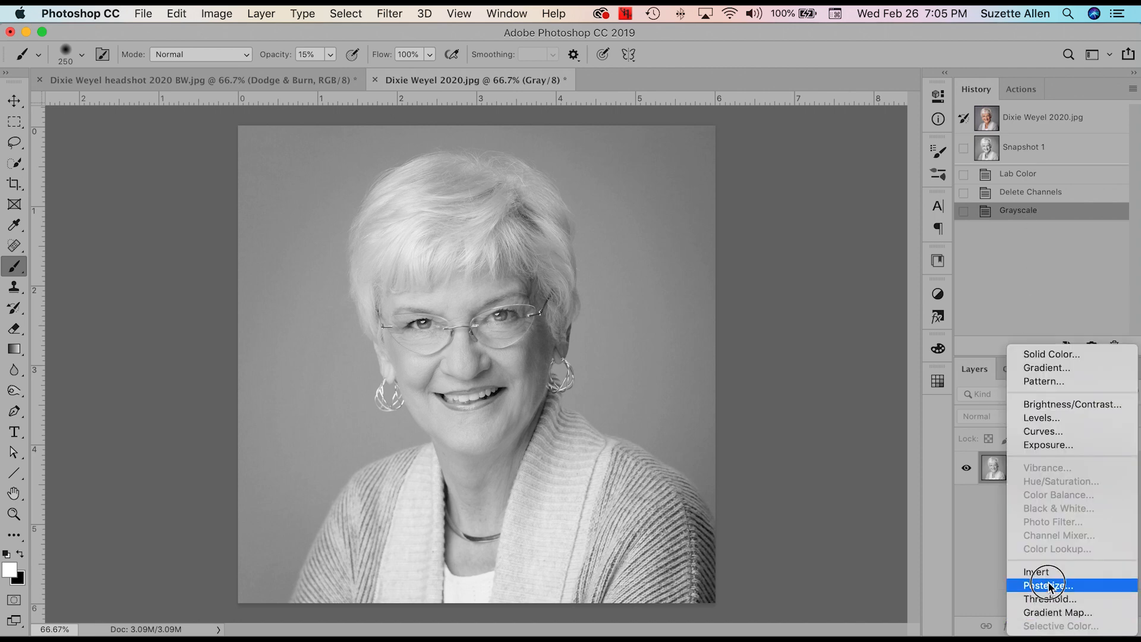
{"action": "left_click", "coordinate": [1051, 431]}
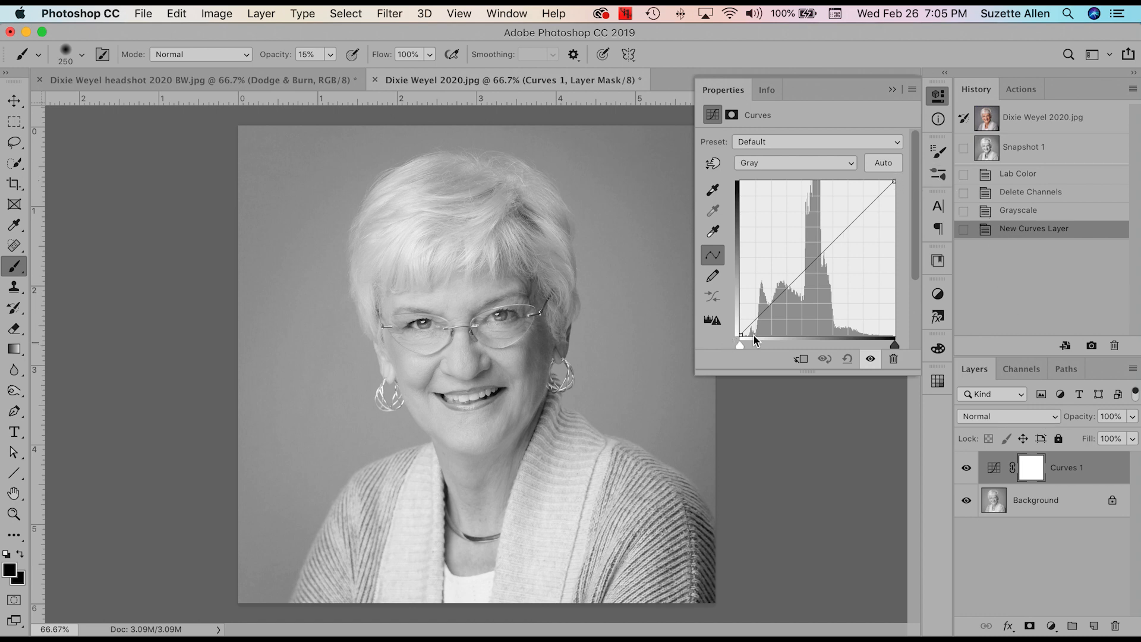
{"action": "mouse_move", "coordinate": [783, 304]}
{"action": "left_mouse_down"}
{"action": "mouse_move", "coordinate": [766, 302]}
{"action": "mouse_move", "coordinate": [779, 308]}
{"action": "left_mouse_up"}
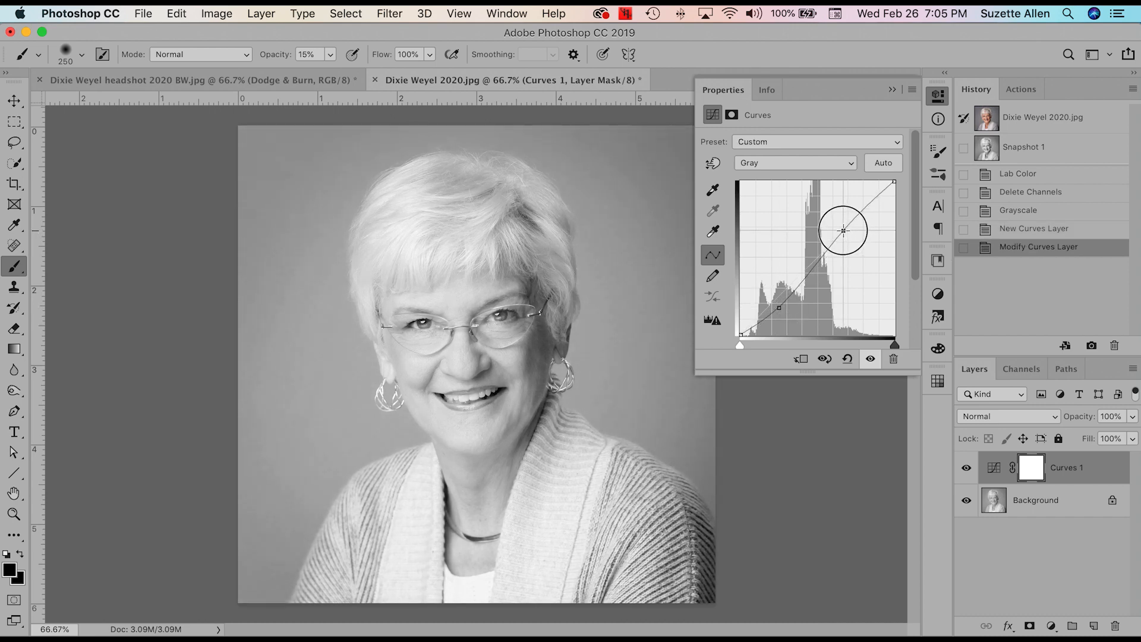
{"action": "left_click", "coordinate": [721, 89]}
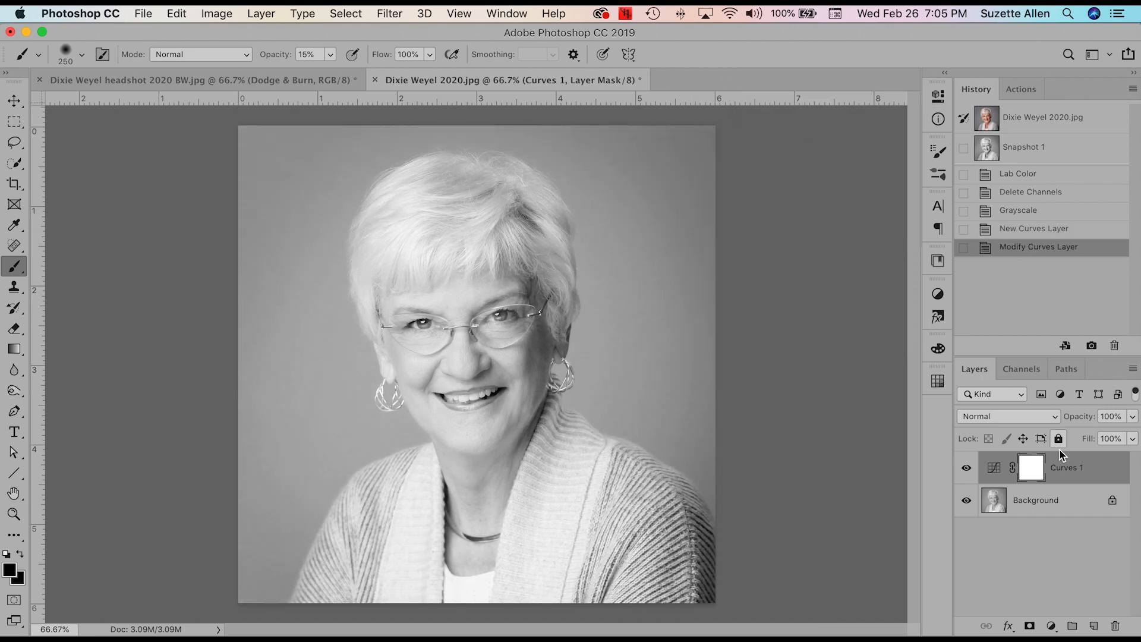
- Compare the portrait with the Curves 1 layer hidden and shown, leaving the layer visible
{"action": "left_click", "coordinate": [966, 468]}
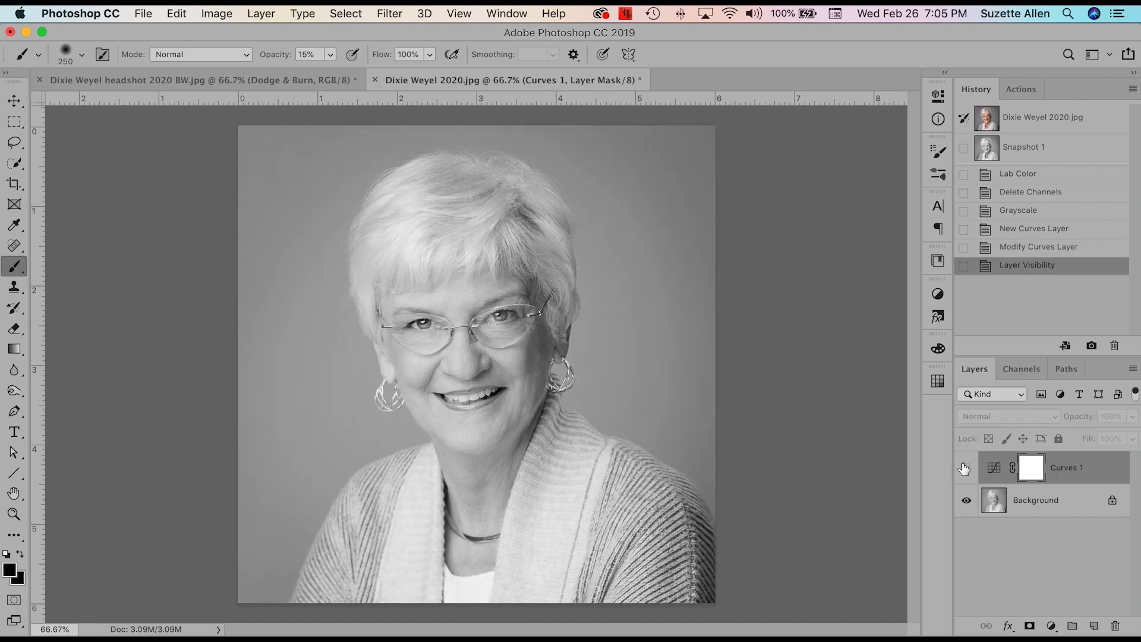
{"action": "left_click", "coordinate": [966, 468]}
{"action": "left_click", "coordinate": [965, 468]}
{"action": "left_click", "coordinate": [965, 469]}
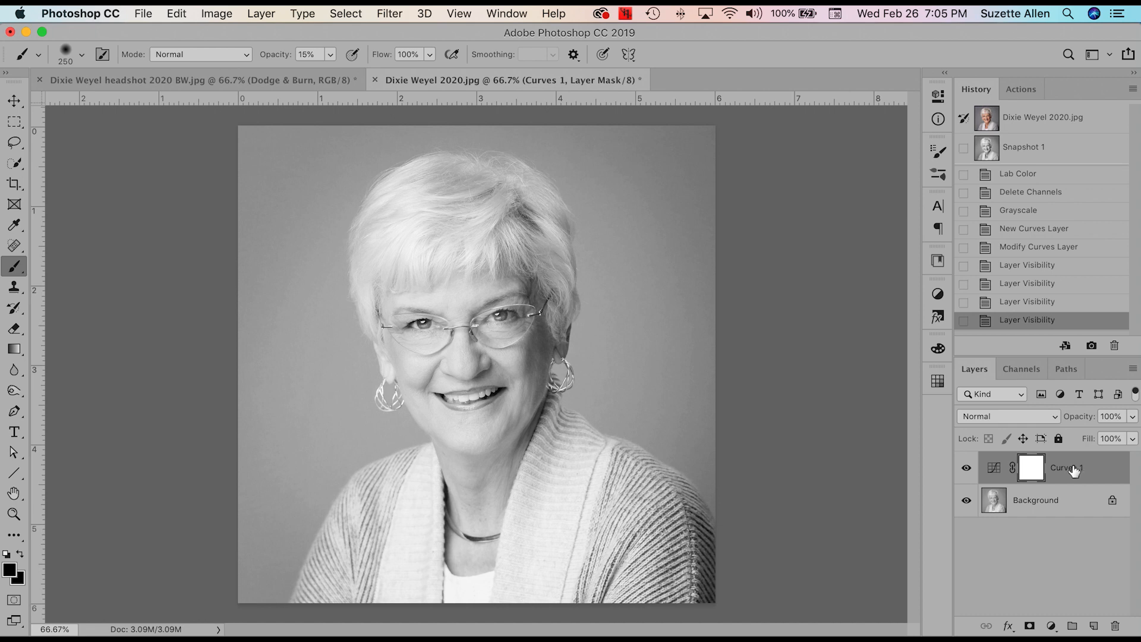
{"action": "left_click", "coordinate": [965, 468]}
{"action": "left_click", "coordinate": [964, 469]}
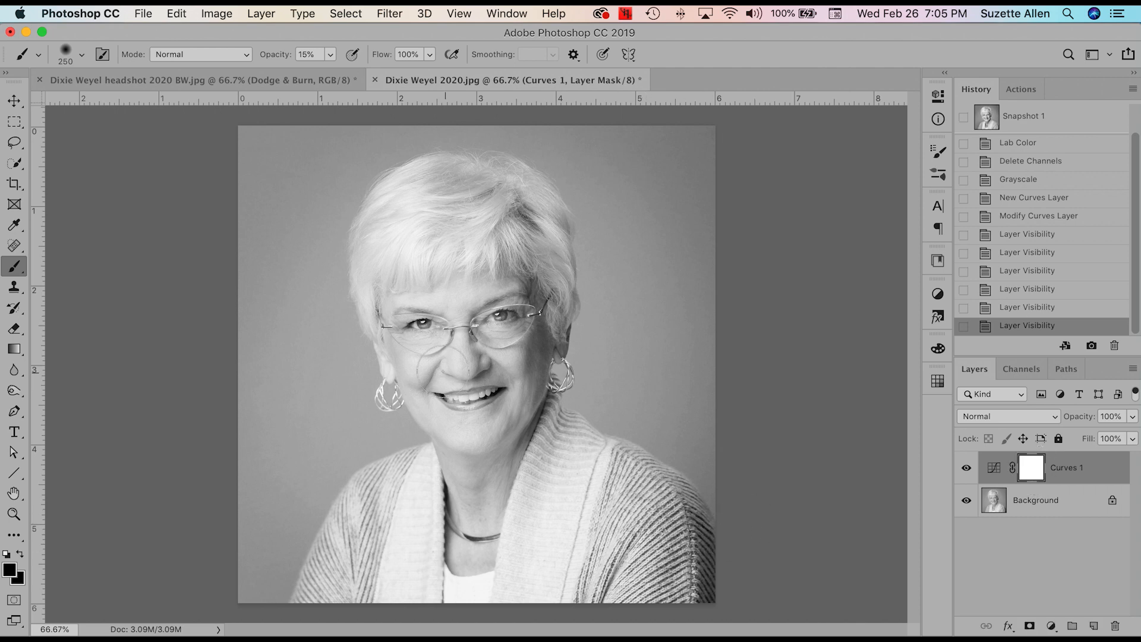
- Mask the Curves 1 effect off the lower sweater by painting black with the ! Big Masking Brush preset
{"action": "left_click", "coordinate": [42, 60]}
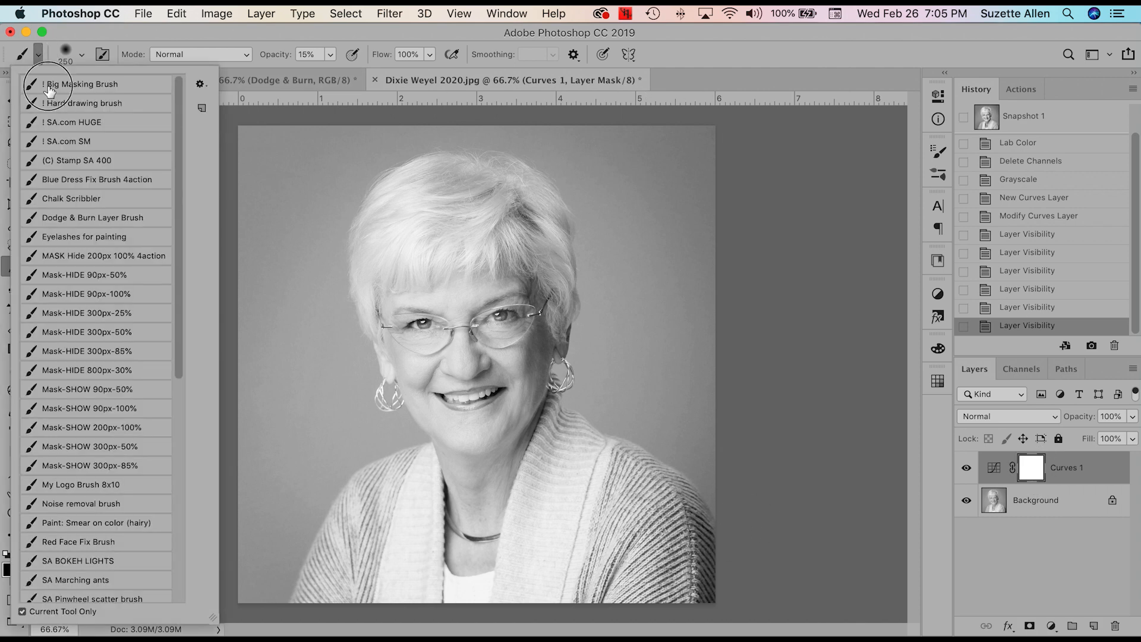
{"action": "left_click", "coordinate": [82, 83]}
{"action": "mouse_move", "coordinate": [622, 538]}
{"action": "left_mouse_down"}
{"action": "mouse_move", "coordinate": [658, 548]}
{"action": "mouse_move", "coordinate": [613, 560]}
{"action": "left_mouse_up"}
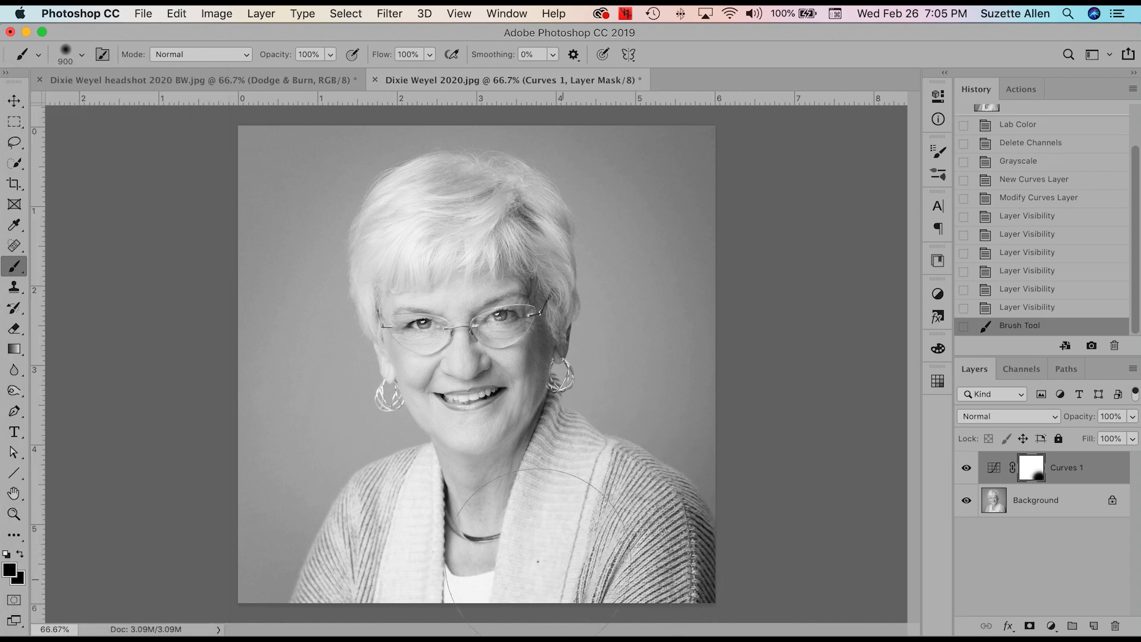
{"action": "mouse_move", "coordinate": [404, 553]}
{"action": "left_mouse_down"}
{"action": "mouse_move", "coordinate": [383, 567]}
{"action": "mouse_move", "coordinate": [516, 631]}
{"action": "mouse_move", "coordinate": [648, 519]}
{"action": "mouse_move", "coordinate": [679, 579]}
{"action": "mouse_move", "coordinate": [666, 586]}
{"action": "left_mouse_up"}
{"action": "left_click_drag", "start_coordinate": [348, 528], "coordinate": [304, 535]}
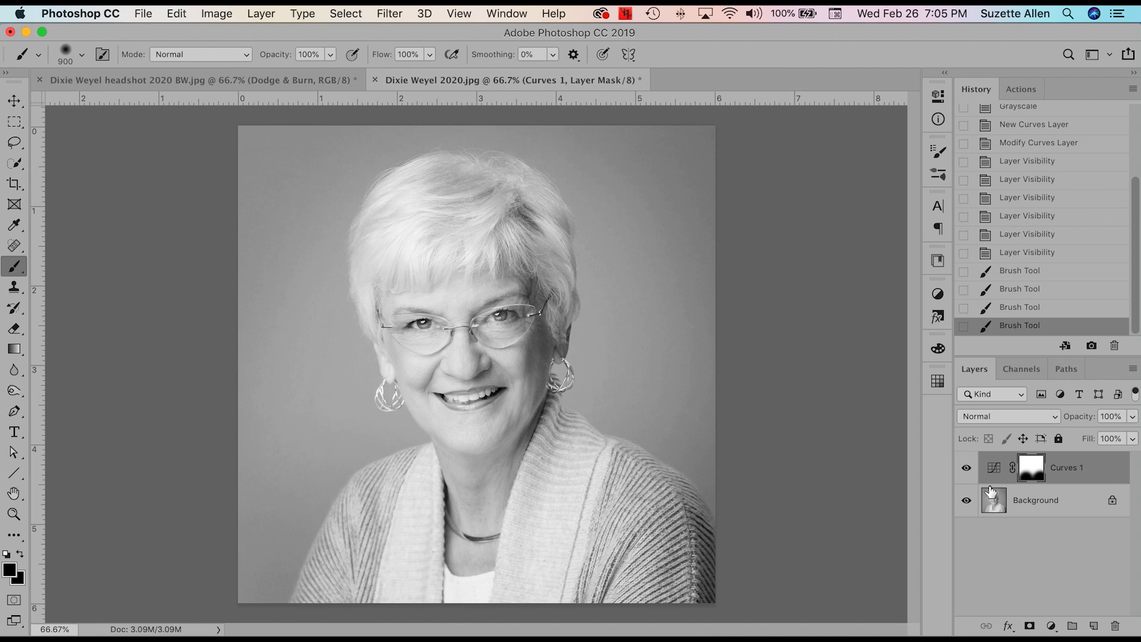
- Check the masked Curves 1 effect by hiding and showing the layer, leaving it visible
{"action": "left_click", "coordinate": [966, 468]}
{"action": "left_click", "coordinate": [966, 470]}
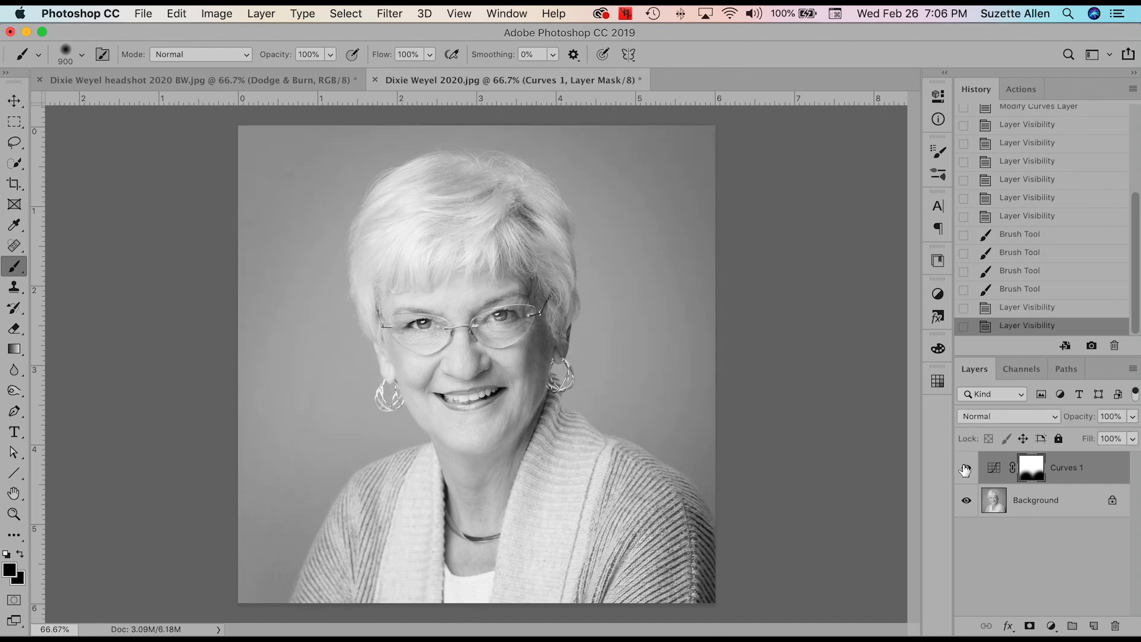
{"action": "left_click", "coordinate": [967, 470]}
{"action": "left_click", "coordinate": [966, 470]}
{"action": "left_click", "coordinate": [967, 470]}
- Add a new empty layer above Curves 1 and set its blend mode to Soft Light
{"action": "left_click", "coordinate": [1088, 481]}
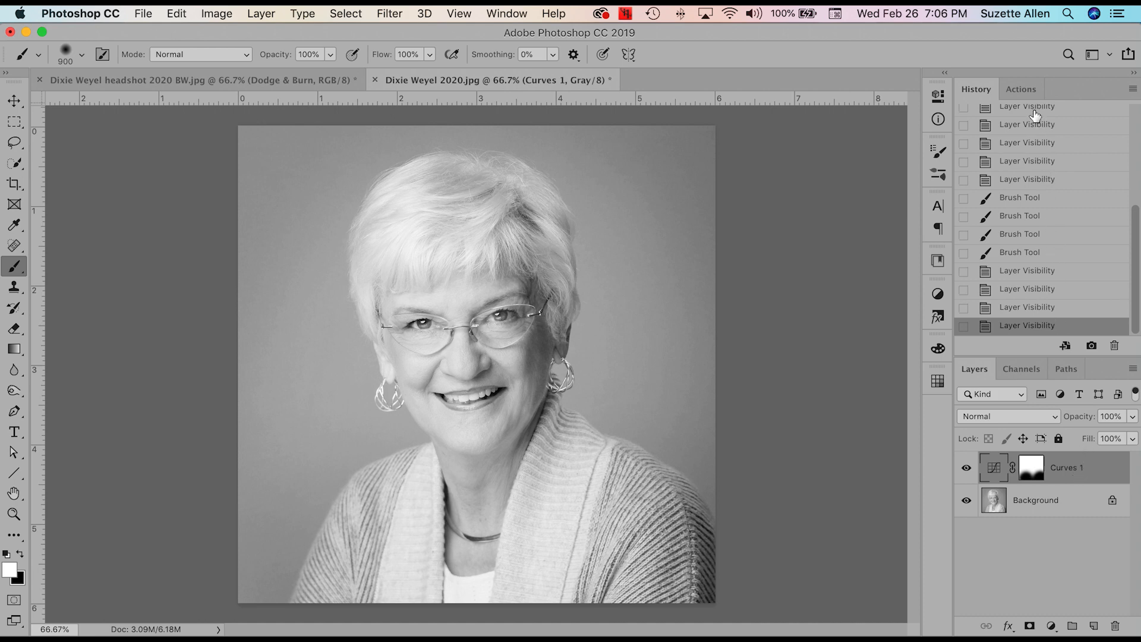
{"action": "left_click", "coordinate": [1095, 627]}
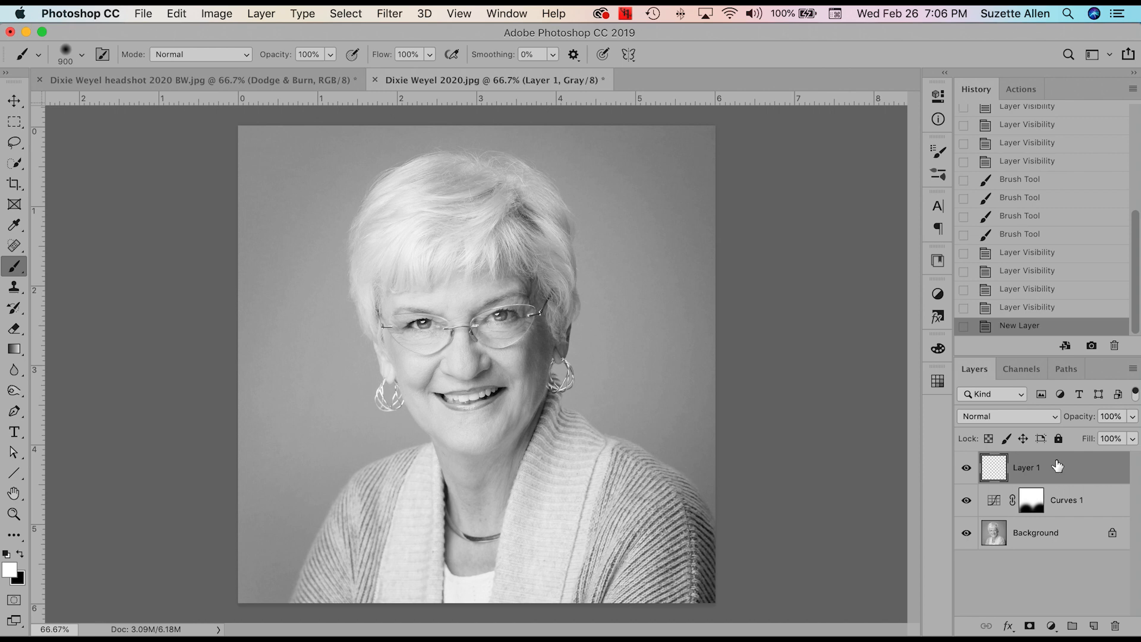
{"action": "left_click", "coordinate": [1031, 418]}
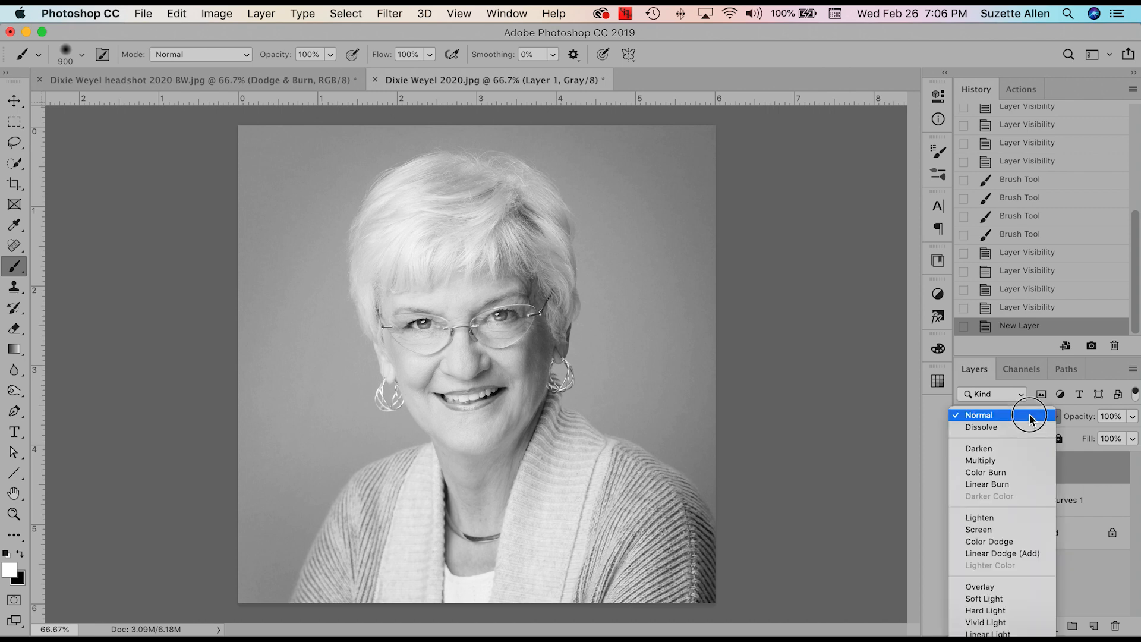
{"action": "left_click", "coordinate": [1021, 599]}
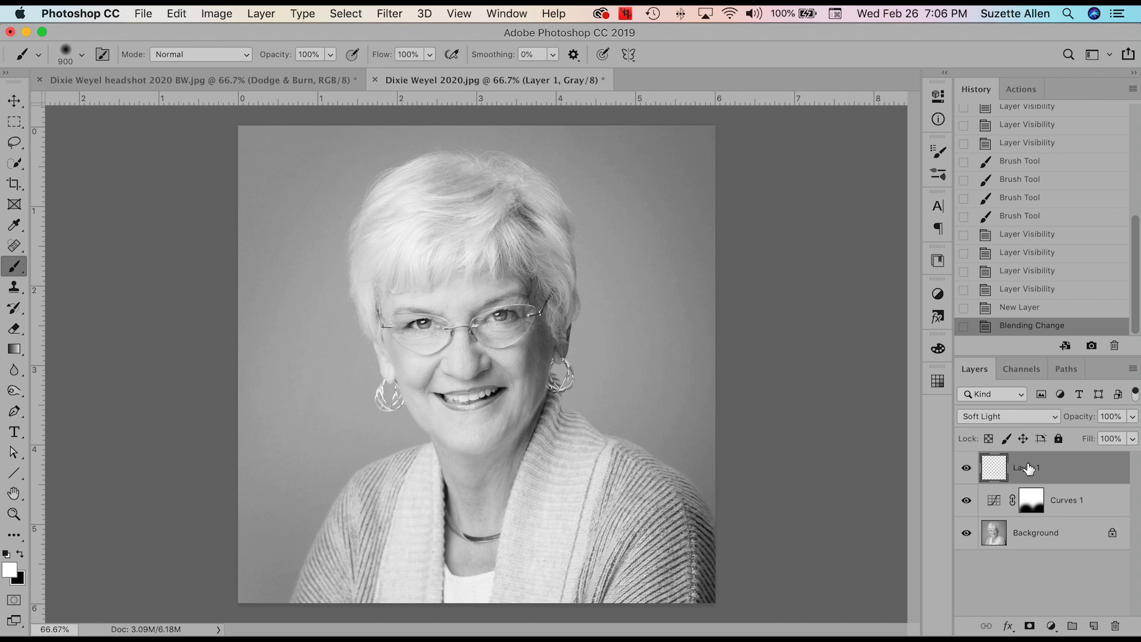
- Choose a soft round brush from General Brushes, size it to 332 px, and undo the stray stroke on Layer 1
{"action": "left_click", "coordinate": [18, 270]}
{"action": "left_click", "coordinate": [60, 265]}
{"action": "left_click", "coordinate": [86, 58]}
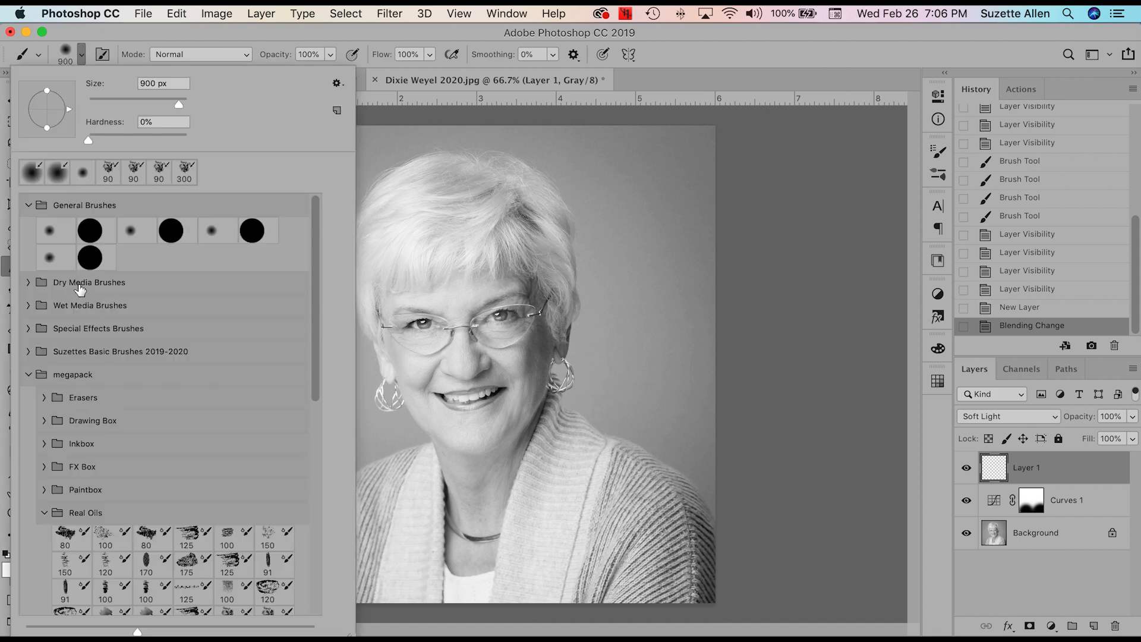
{"action": "left_click", "coordinate": [72, 209]}
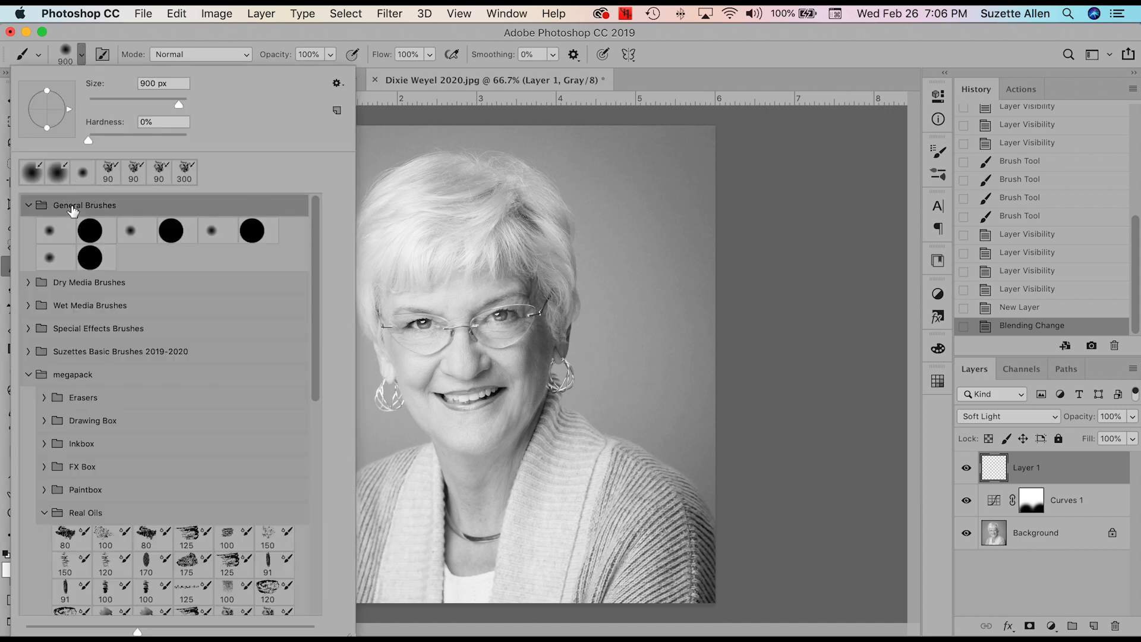
{"action": "left_click", "coordinate": [52, 257]}
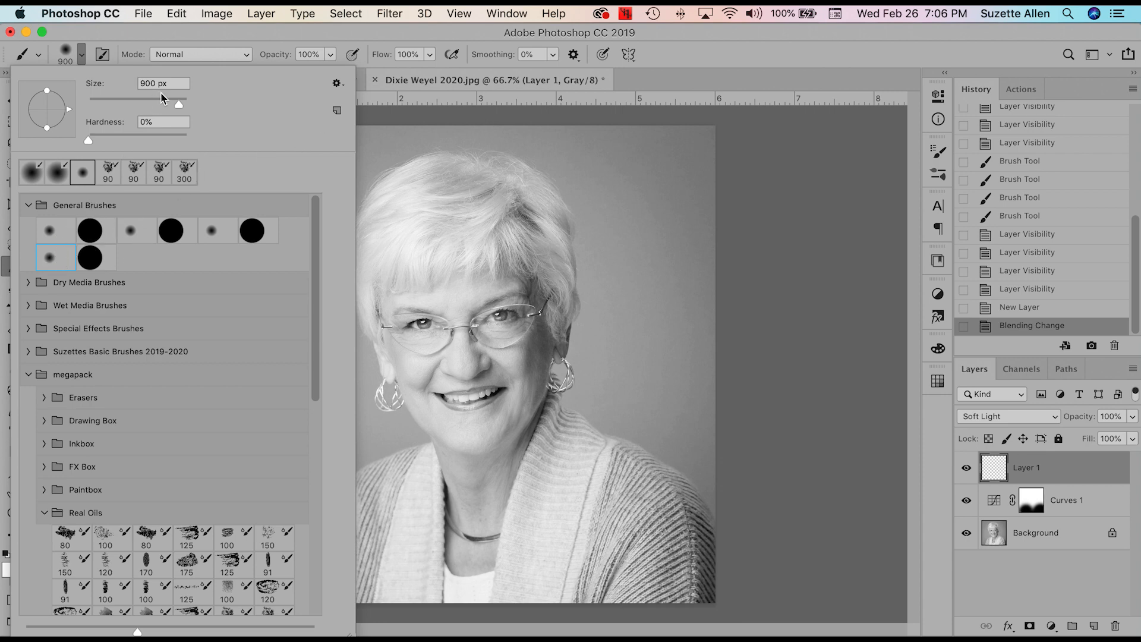
{"action": "left_click_drag", "start_coordinate": [176, 103], "coordinate": [170, 105]}
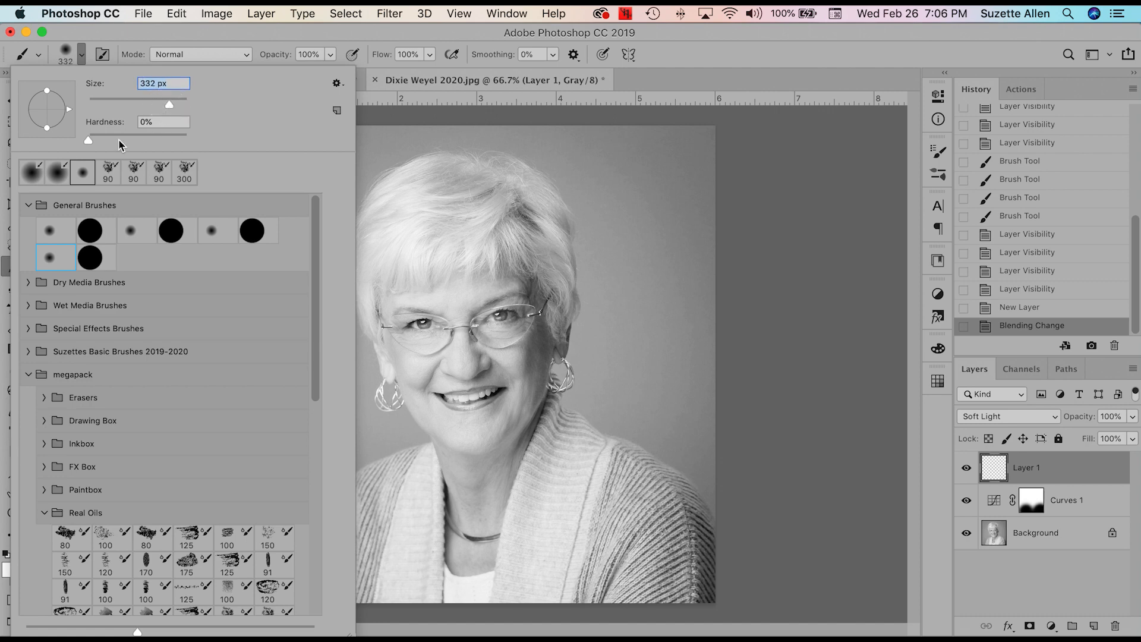
{"action": "left_click", "coordinate": [403, 124]}
{"action": "key", "text": "super+z"}
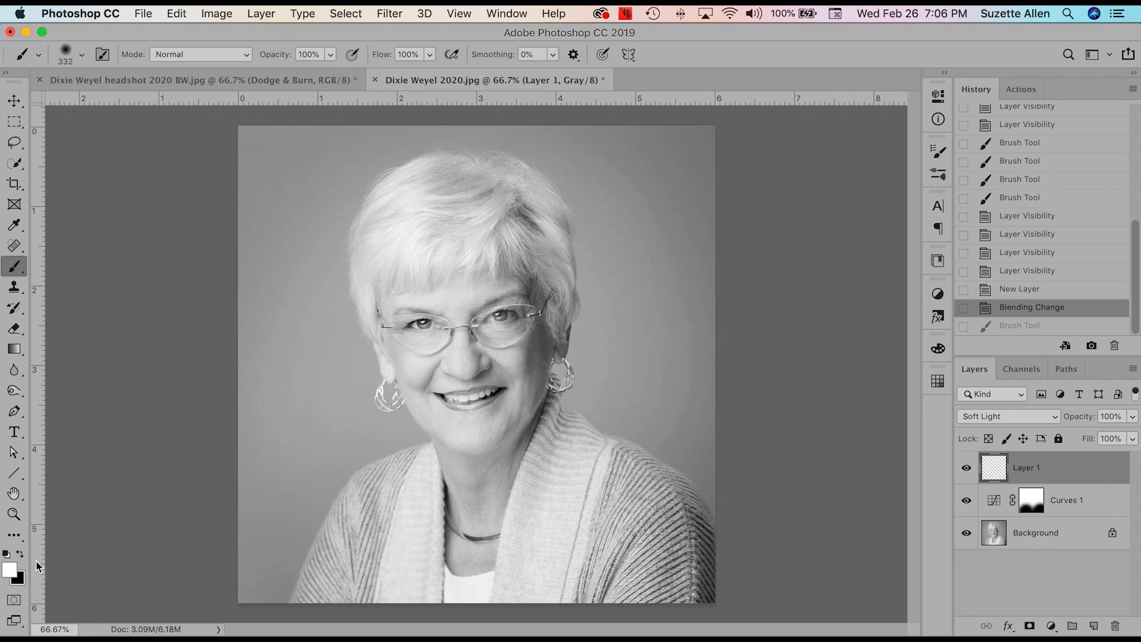
- Make black the foreground color, enlarge the brush to 800 px, undo the full-strength stroke, and set brush opacity to 15%
{"action": "key", "text": "x"}
{"action": "key", "text": "x"}
{"action": "key", "text": "x"}
{"action": "key", "text": "bracketright"}
{"action": "key", "text": "bracketright"}
{"action": "key", "text": "bracketright"}
{"action": "key", "text": "bracketright"}
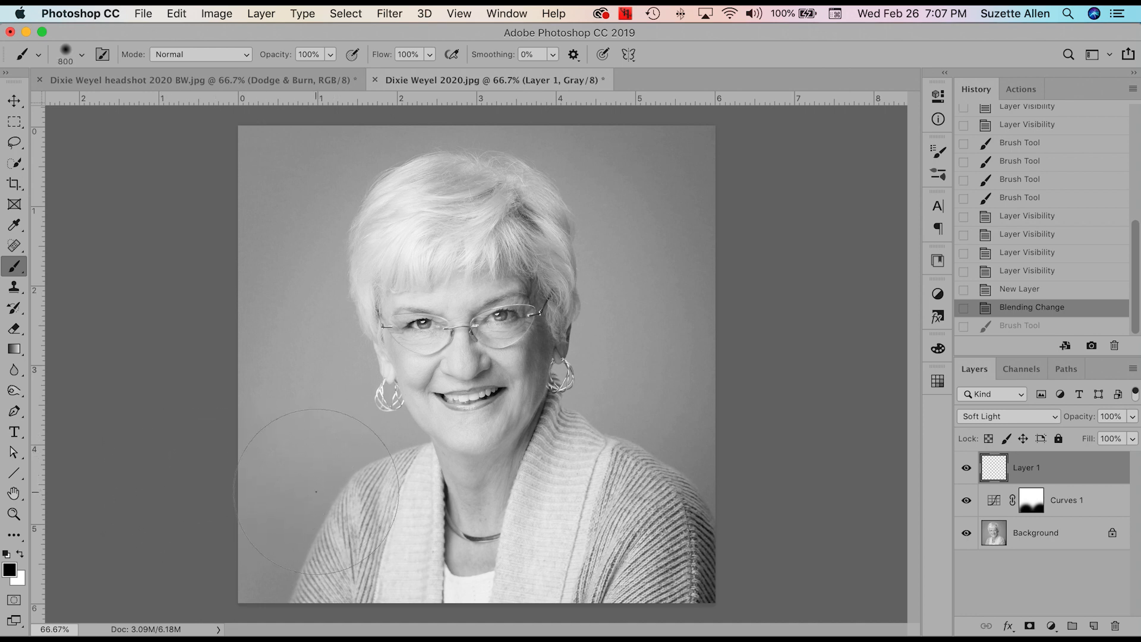
{"action": "mouse_move", "coordinate": [323, 515]}
{"action": "left_mouse_down"}
{"action": "mouse_move", "coordinate": [340, 541]}
{"action": "mouse_move", "coordinate": [282, 493]}
{"action": "mouse_move", "coordinate": [297, 460]}
{"action": "mouse_move", "coordinate": [347, 544]}
{"action": "mouse_move", "coordinate": [479, 480]}
{"action": "left_mouse_up"}
{"action": "key", "text": "super+z"}
{"action": "left_click", "coordinate": [329, 55]}
{"action": "left_click", "coordinate": [266, 75]}
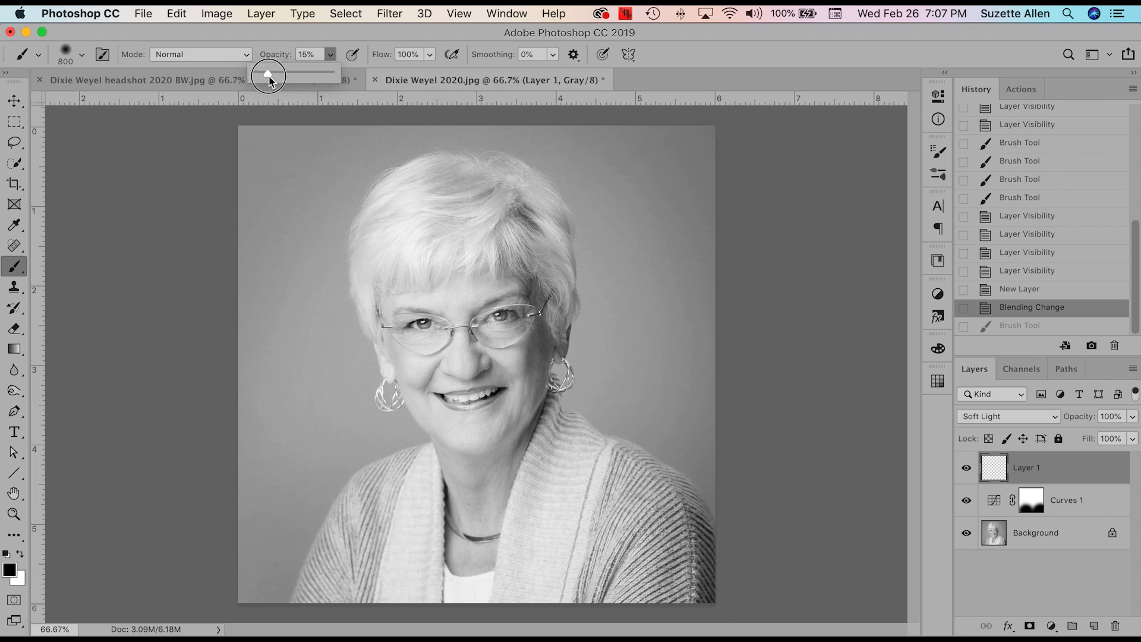
- Burn the backdrop and outer areas of the portrait with broad black strokes on the Soft Light layer
{"action": "mouse_move", "coordinate": [292, 381]}
{"action": "left_mouse_down"}
{"action": "mouse_move", "coordinate": [285, 521]}
{"action": "mouse_move", "coordinate": [309, 244]}
{"action": "mouse_move", "coordinate": [257, 339]}
{"action": "mouse_move", "coordinate": [315, 368]}
{"action": "mouse_move", "coordinate": [363, 528]}
{"action": "mouse_move", "coordinate": [471, 566]}
{"action": "mouse_move", "coordinate": [561, 510]}
{"action": "left_mouse_up"}
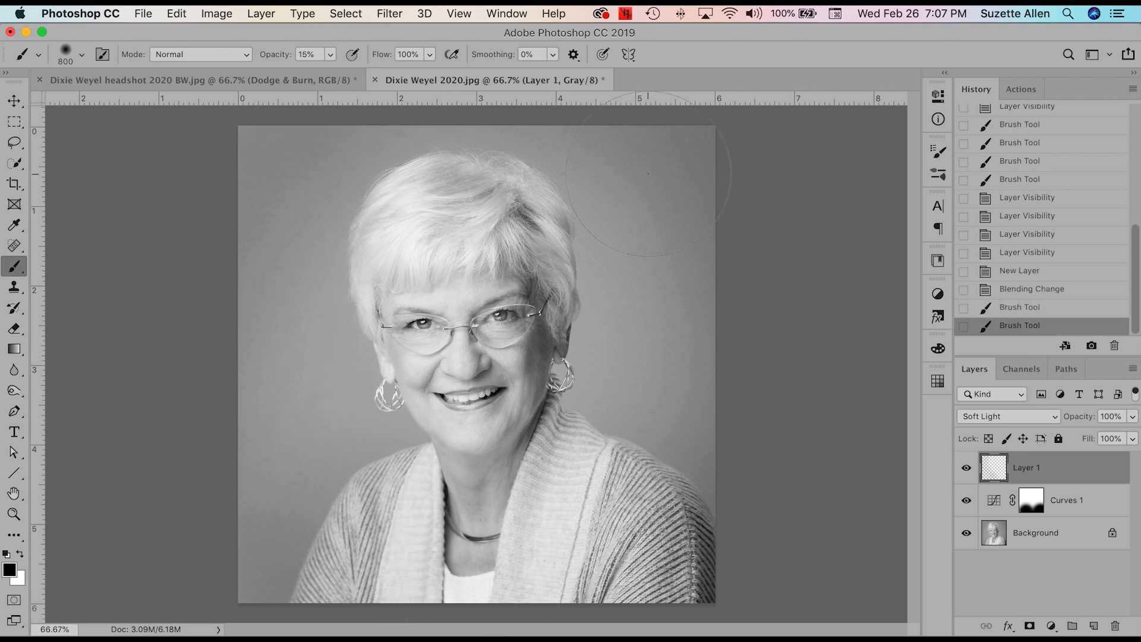
{"action": "mouse_move", "coordinate": [409, 254]}
{"action": "left_mouse_down"}
{"action": "mouse_move", "coordinate": [454, 264]}
{"action": "mouse_move", "coordinate": [428, 273]}
{"action": "left_mouse_up"}
{"action": "left_click_drag", "start_coordinate": [548, 536], "coordinate": [470, 532]}
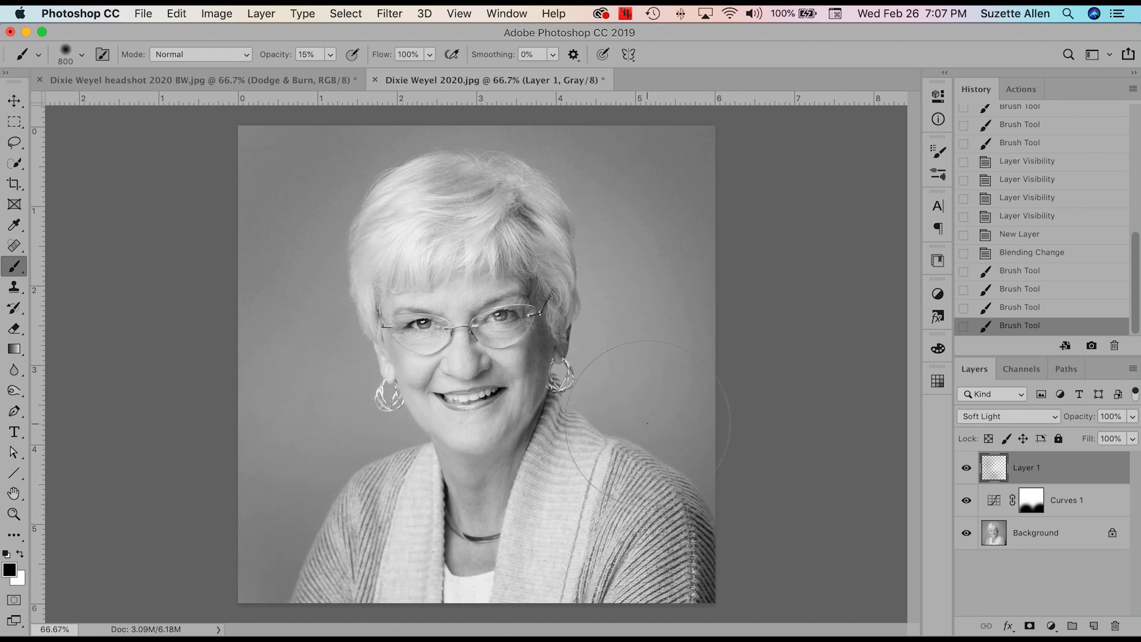
- Switch to white and dodge with short strokes on Layer 1 over the sweater in the portrait's lower-right corner
{"action": "key", "text": "x"}
{"action": "left_click_drag", "start_coordinate": [679, 557], "coordinate": [690, 570]}
{"action": "mouse_move", "coordinate": [697, 544]}
{"action": "left_mouse_down"}
{"action": "mouse_move", "coordinate": [716, 562]}
{"action": "mouse_move", "coordinate": [711, 579]}
{"action": "left_mouse_up"}
{"action": "left_click_drag", "start_coordinate": [710, 547], "coordinate": [693, 588]}
{"action": "left_click_drag", "start_coordinate": [680, 555], "coordinate": [667, 585]}
{"action": "mouse_move", "coordinate": [660, 540]}
{"action": "left_mouse_down"}
{"action": "mouse_move", "coordinate": [666, 568]}
{"action": "mouse_move", "coordinate": [645, 564]}
{"action": "left_mouse_up"}
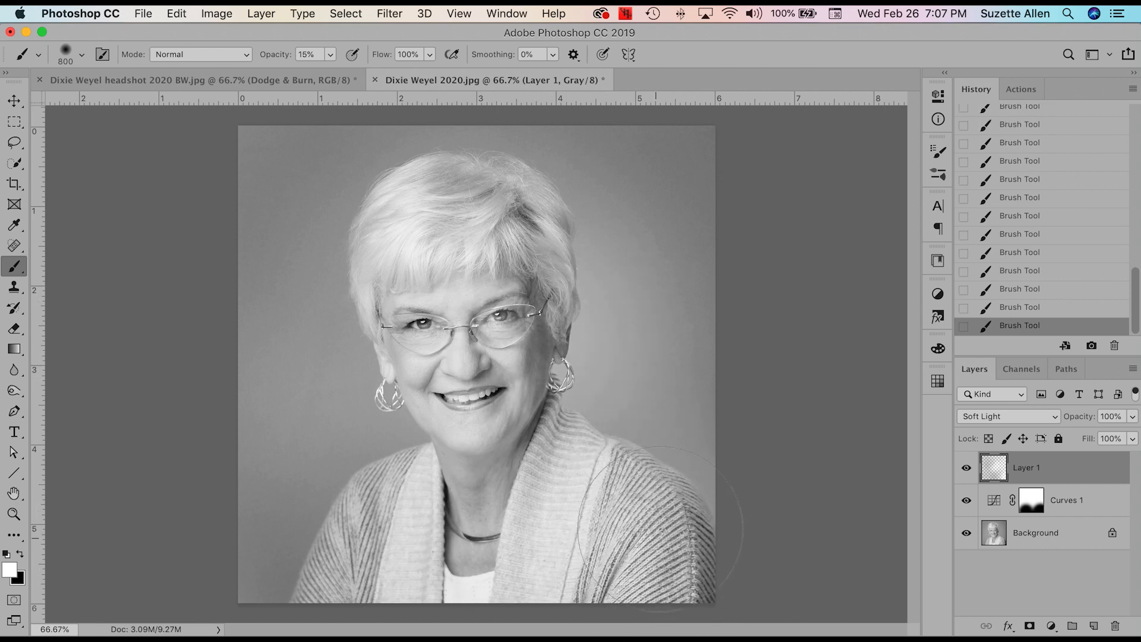
- Switch the foreground color back to black and reduce the brush size to 400 px
{"action": "key", "text": "x"}
{"action": "key", "text": "bracketleft"}
{"action": "key", "text": "bracketleft"}
{"action": "key", "text": "bracketleft"}
{"action": "key", "text": "bracketleft"}
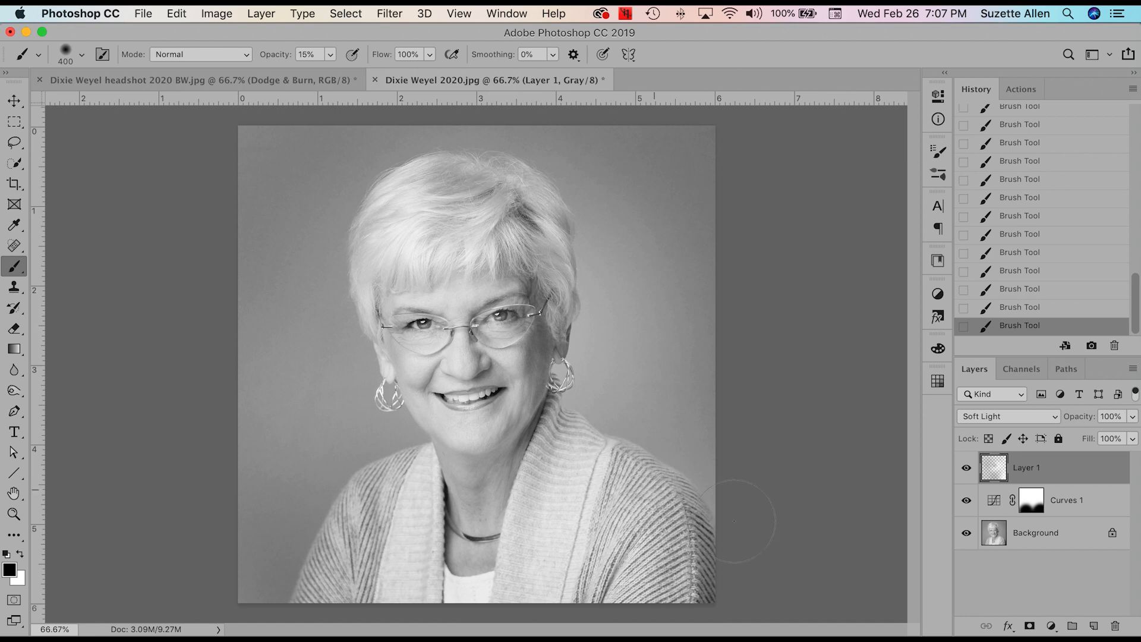
- Compare the portrait with the dodge-and-burn painting on Layer 1 hidden and shown
{"action": "left_click", "coordinate": [967, 467]}
{"action": "left_click", "coordinate": [967, 469]}
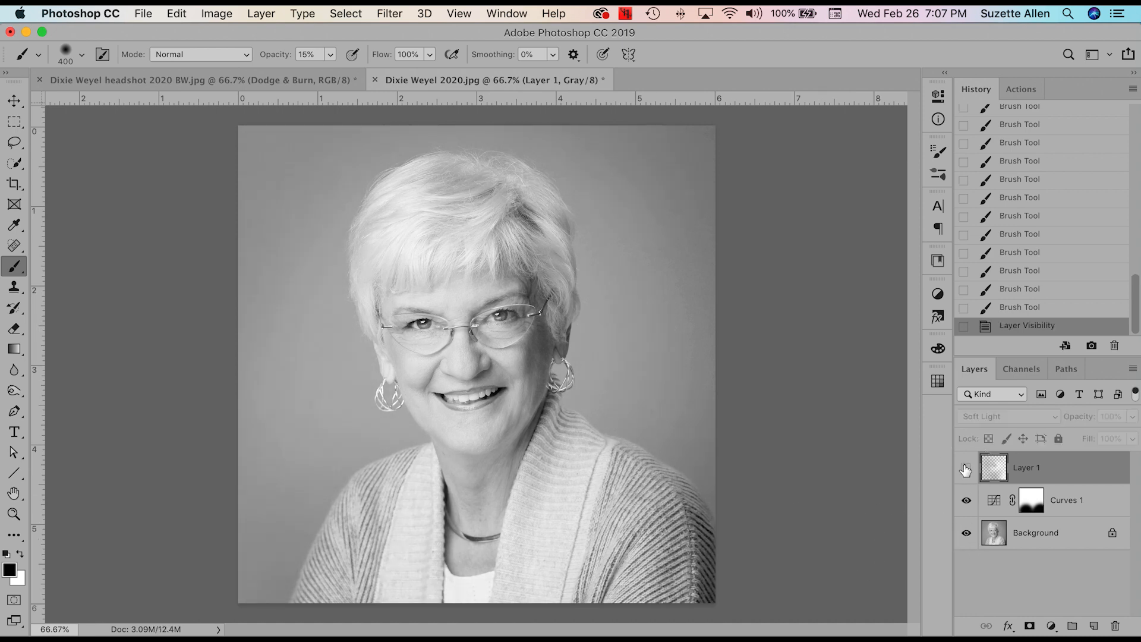
{"action": "left_click", "coordinate": [967, 471]}
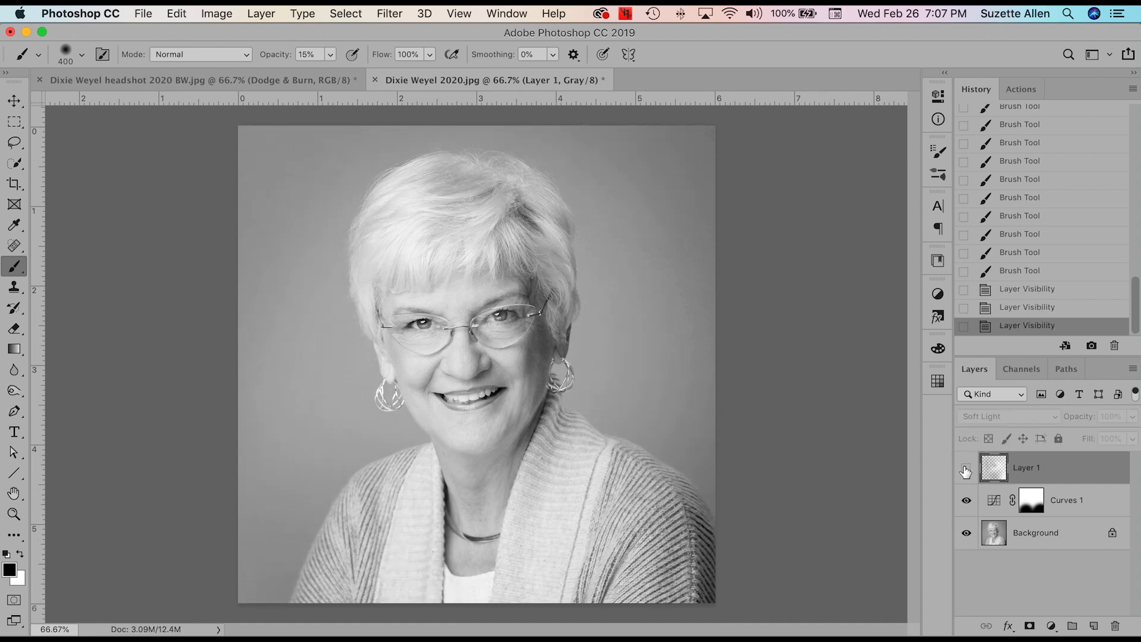
{"action": "left_click", "coordinate": [966, 469]}
{"action": "left_click", "coordinate": [966, 473]}
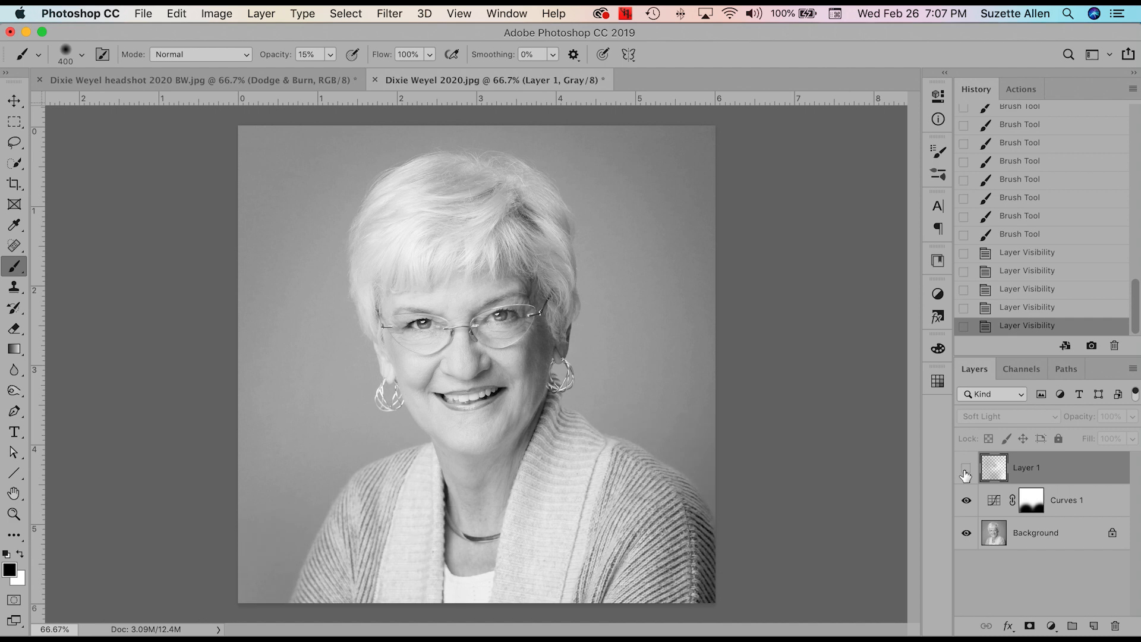
{"action": "left_click", "coordinate": [966, 471]}
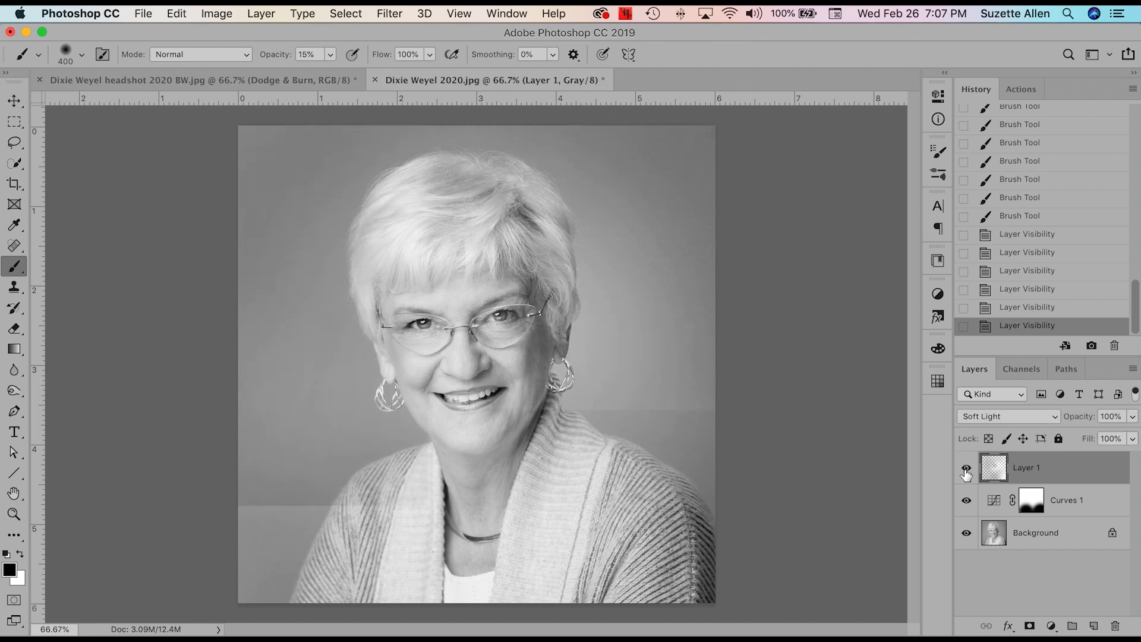
{"action": "left_click", "coordinate": [966, 473]}
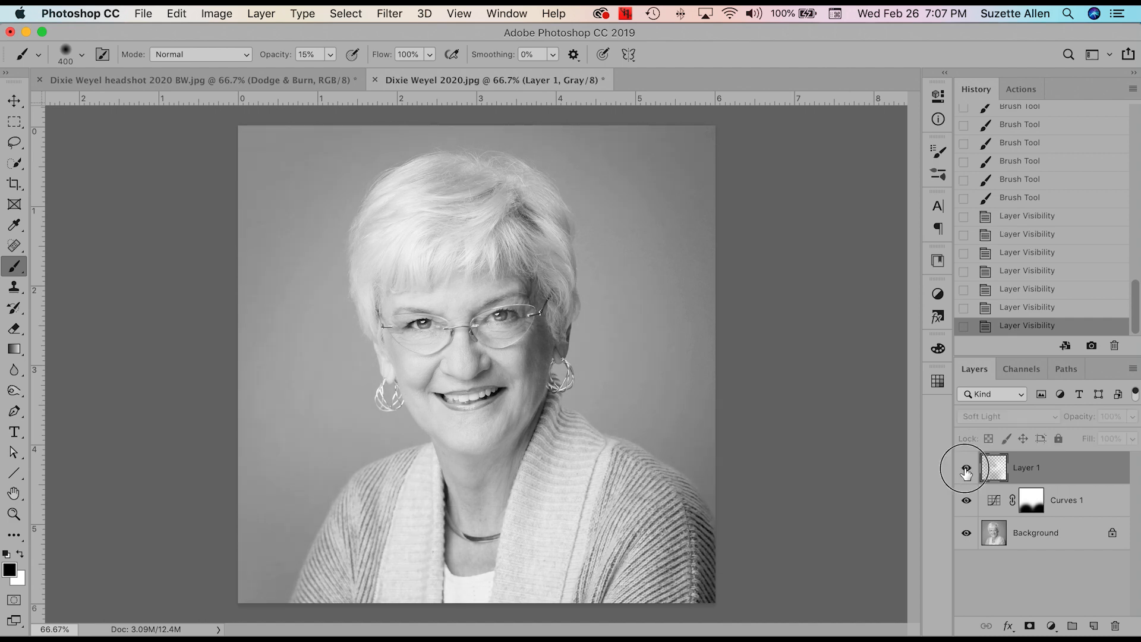
- Burn the sweater's light front panels, the neckline and the lower-right corner with black strokes on Layer 1 at 15% opacity
{"action": "left_click", "coordinate": [966, 473]}
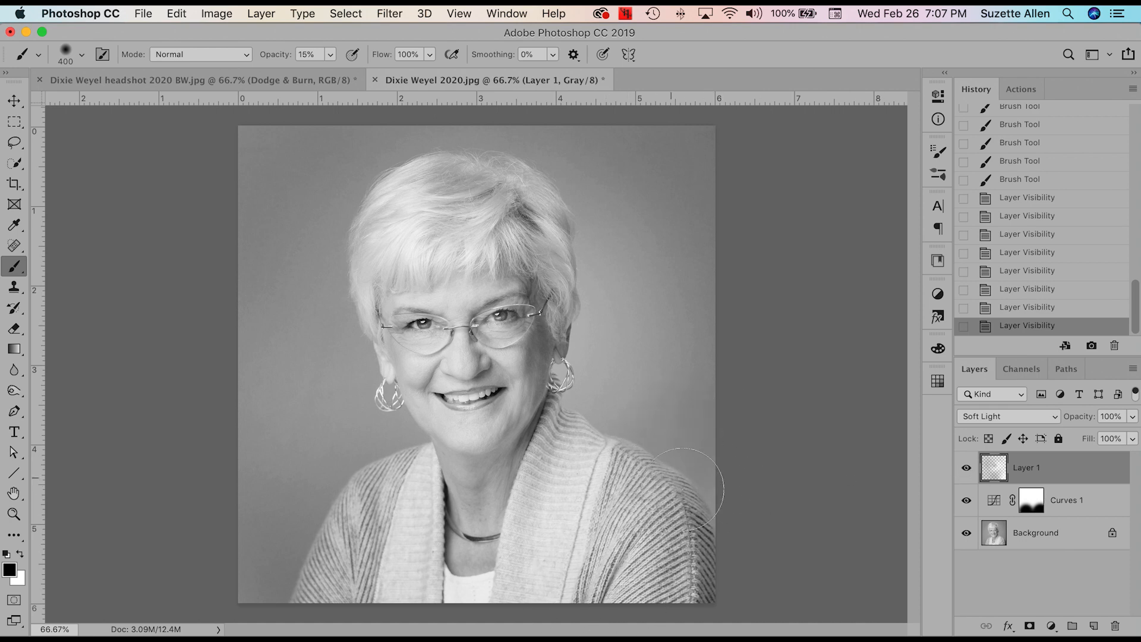
{"action": "left_click_drag", "start_coordinate": [407, 555], "coordinate": [416, 597]}
{"action": "mouse_move", "coordinate": [409, 535]}
{"action": "left_mouse_down"}
{"action": "mouse_move", "coordinate": [407, 609]}
{"action": "mouse_move", "coordinate": [409, 594]}
{"action": "left_mouse_up"}
{"action": "left_click_drag", "start_coordinate": [402, 523], "coordinate": [411, 604]}
{"action": "left_click_drag", "start_coordinate": [553, 500], "coordinate": [538, 585]}
{"action": "mouse_move", "coordinate": [571, 476]}
{"action": "left_mouse_down"}
{"action": "mouse_move", "coordinate": [567, 531]}
{"action": "mouse_move", "coordinate": [542, 595]}
{"action": "left_mouse_up"}
{"action": "left_click_drag", "start_coordinate": [574, 475], "coordinate": [538, 597]}
{"action": "mouse_move", "coordinate": [552, 535]}
{"action": "left_mouse_down"}
{"action": "mouse_move", "coordinate": [535, 595]}
{"action": "mouse_move", "coordinate": [492, 611]}
{"action": "left_mouse_up"}
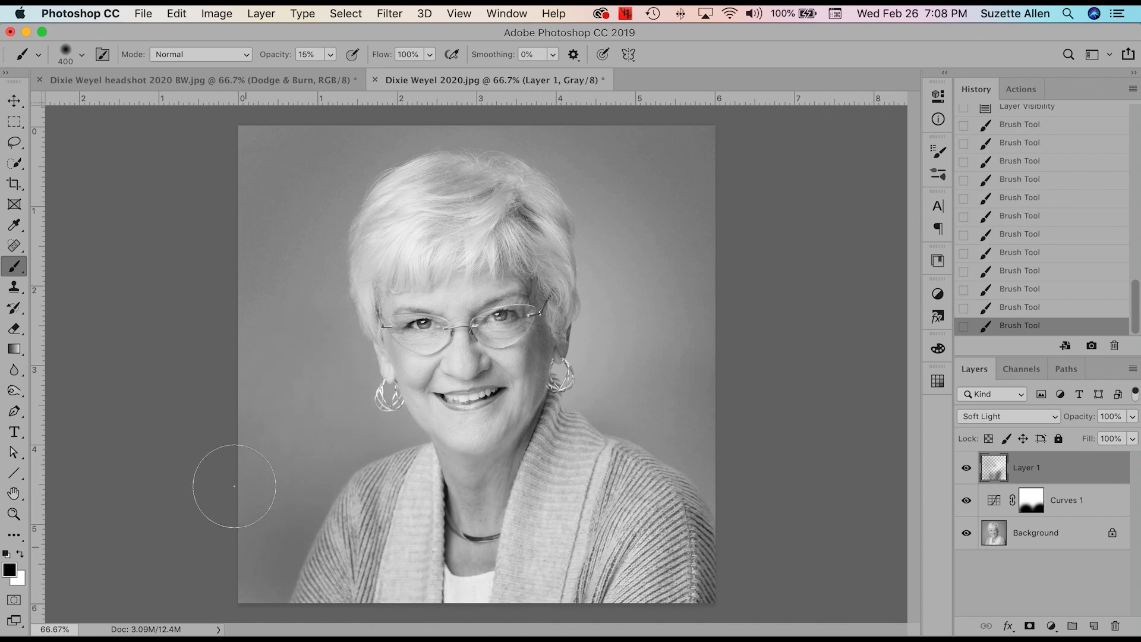
{"action": "left_click_drag", "start_coordinate": [684, 540], "coordinate": [721, 608]}
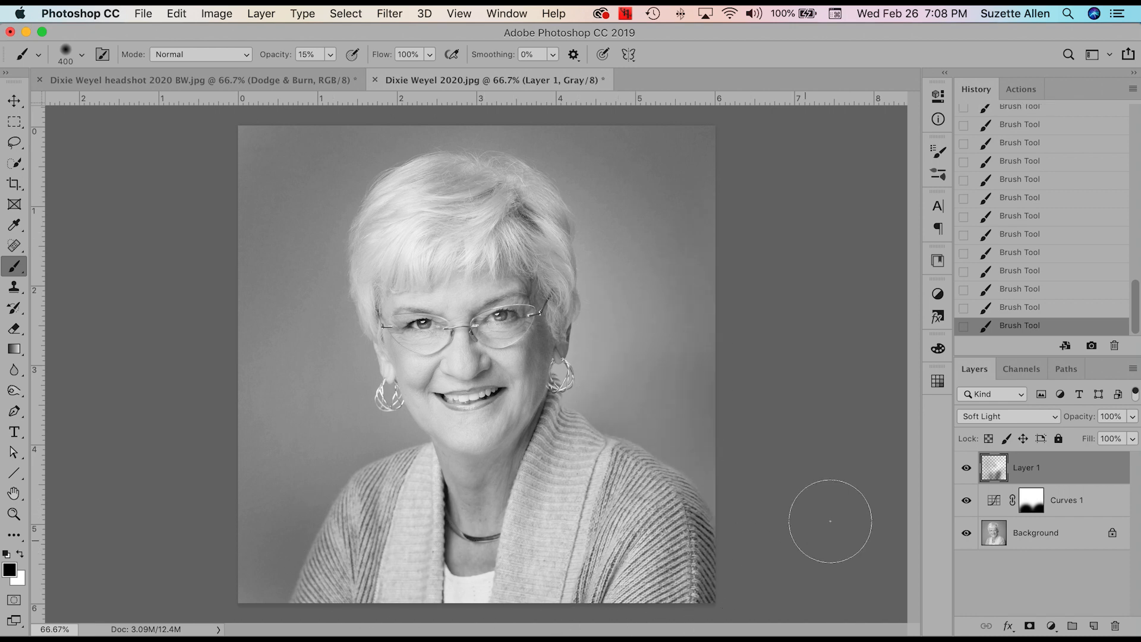
- Compare the portrait with Layer 1 hidden and shown, adding burn dabs beside the face and along the bottom edge
{"action": "left_click", "coordinate": [968, 469]}
{"action": "left_click", "coordinate": [967, 469]}
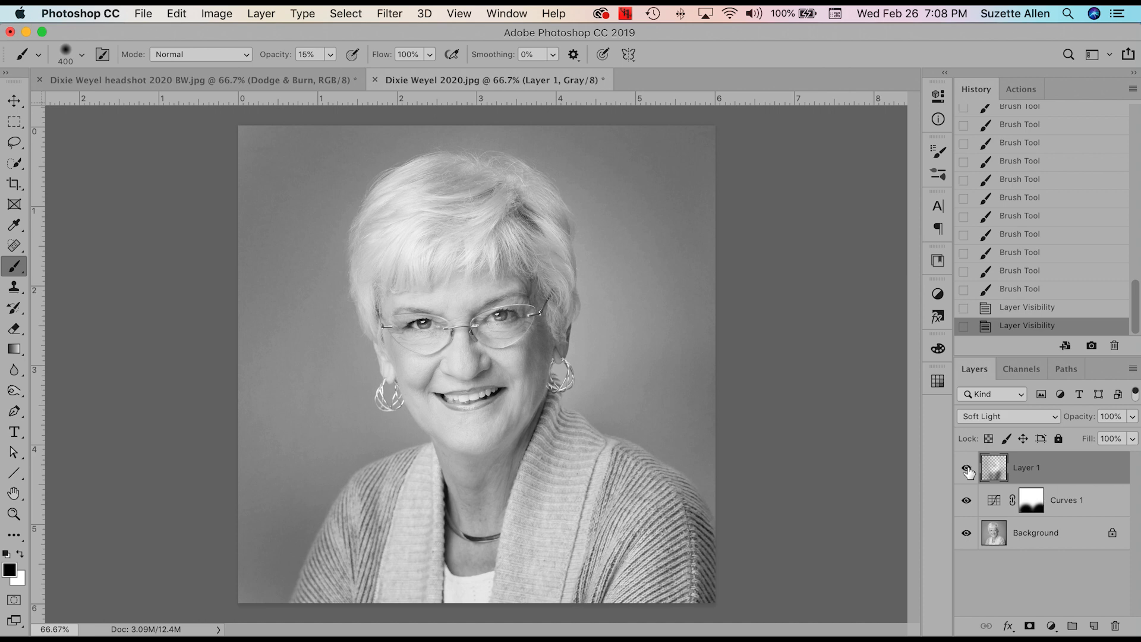
{"action": "left_click", "coordinate": [588, 316]}
{"action": "left_click", "coordinate": [967, 469]}
{"action": "left_click", "coordinate": [968, 469]}
{"action": "left_click", "coordinate": [967, 469]}
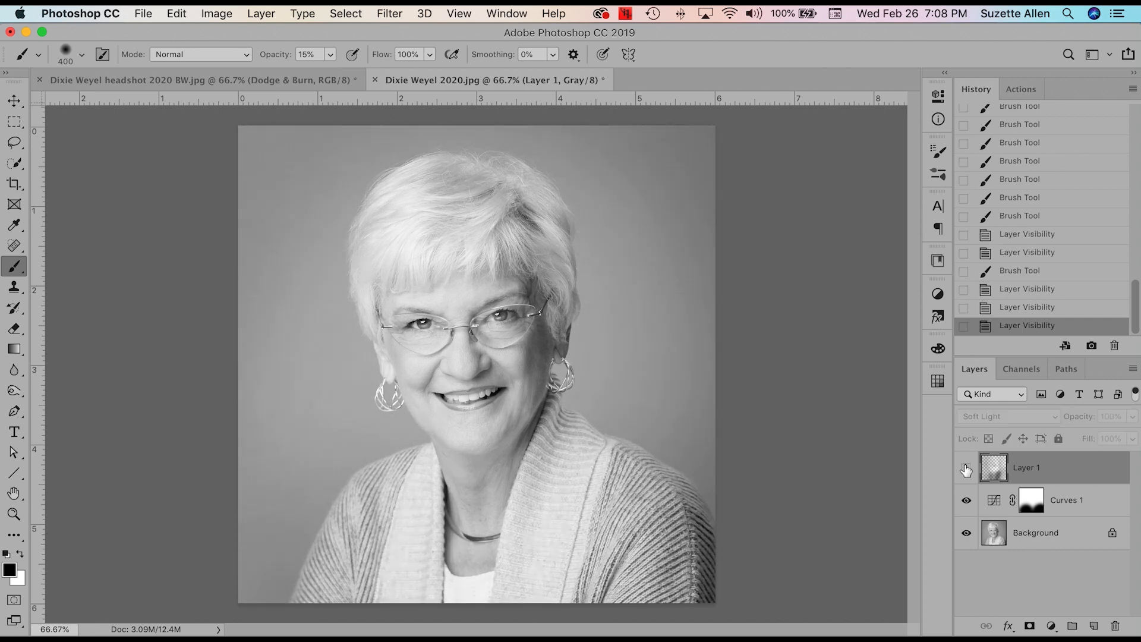
{"action": "left_click", "coordinate": [966, 469]}
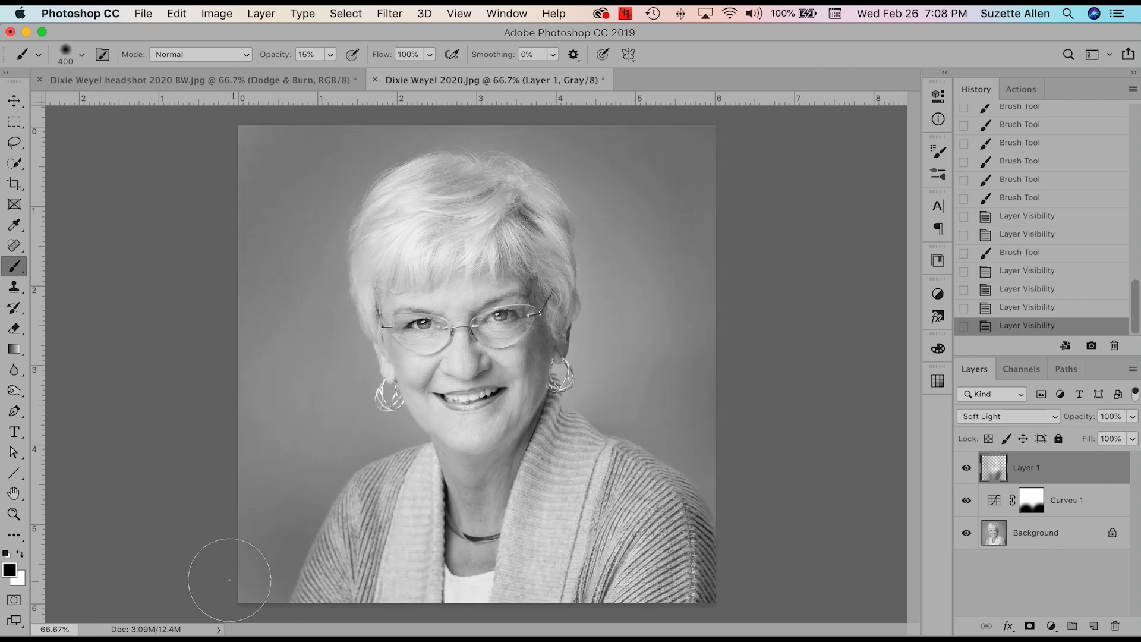
{"action": "left_click", "coordinate": [249, 598]}
{"action": "left_click", "coordinate": [483, 595]}
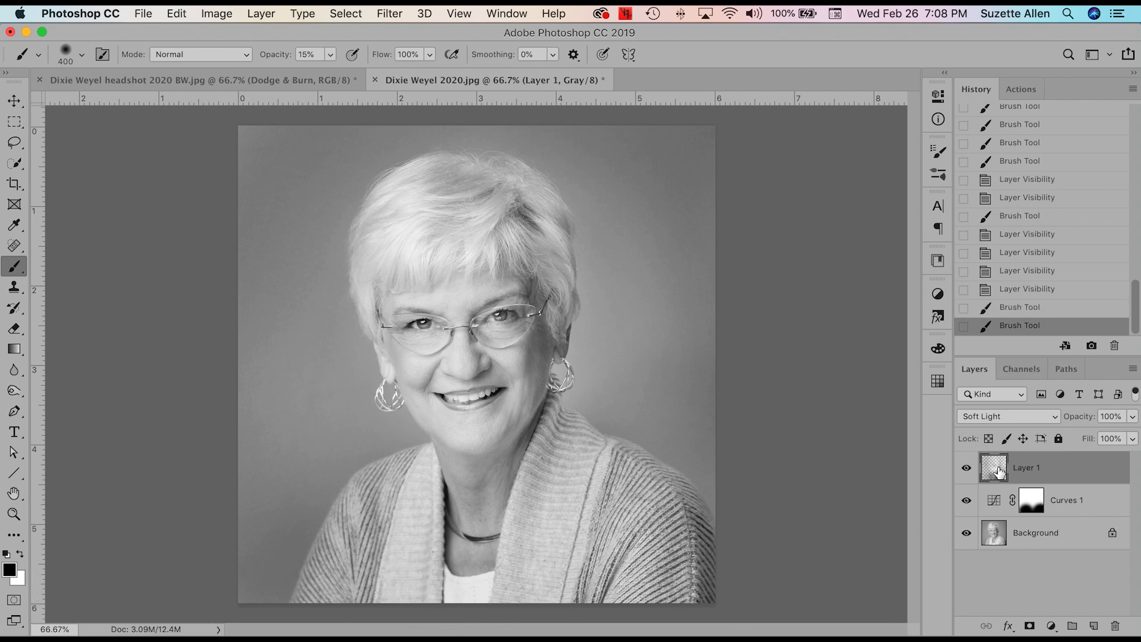
- Set Layer 1's blend mode to Normal and toggle its visibility to inspect the raw dodge-and-burn painting
{"action": "left_click", "coordinate": [1006, 420]}
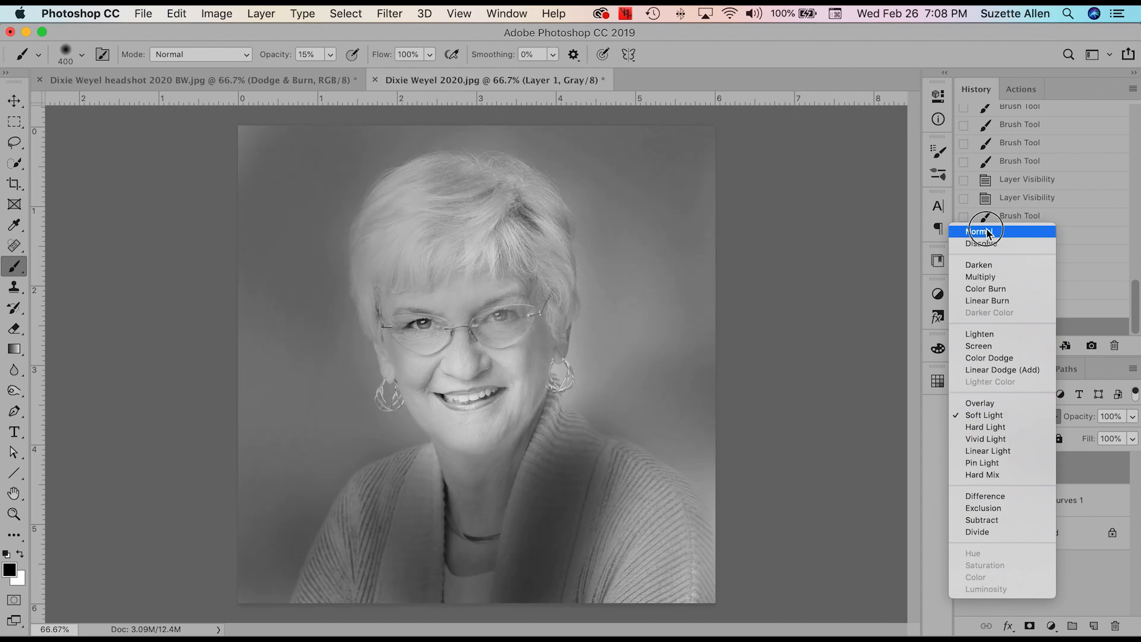
{"action": "left_click", "coordinate": [1004, 232]}
{"action": "left_click", "coordinate": [966, 471]}
{"action": "left_click", "coordinate": [966, 472]}
{"action": "left_click", "coordinate": [966, 471]}
{"action": "left_click", "coordinate": [966, 471]}
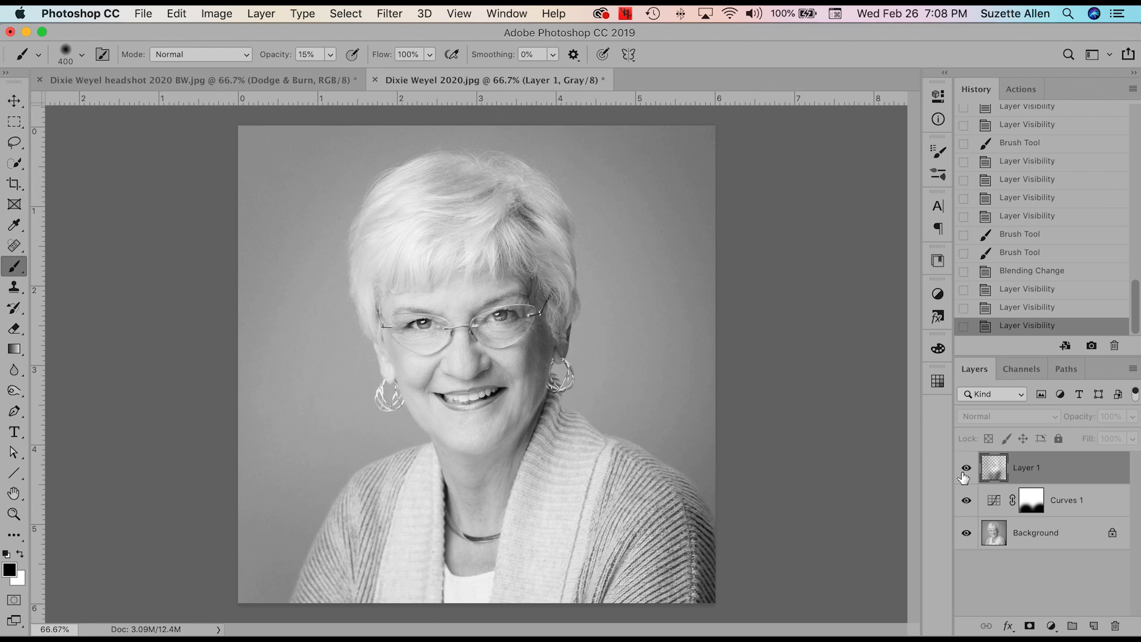
{"action": "mouse_move", "coordinate": [907, 480]}
{"action": "left_mouse_down"}
{"action": "mouse_move", "coordinate": [598, 509]}
{"action": "mouse_move", "coordinate": [548, 483]}
{"action": "mouse_move", "coordinate": [543, 539]}
{"action": "mouse_move", "coordinate": [520, 572]}
{"action": "mouse_move", "coordinate": [572, 476]}
{"action": "mouse_move", "coordinate": [523, 586]}
{"action": "left_mouse_up"}
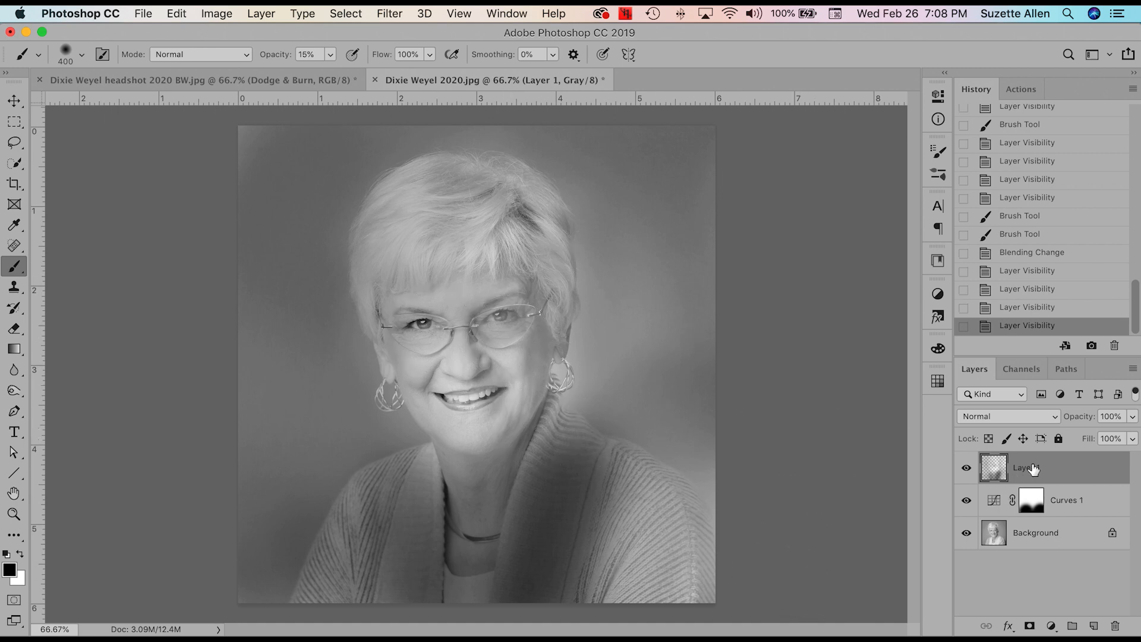
- Set Layer 1's blend mode to Soft Light and compare the portrait with the layer hidden and shown
{"action": "left_click", "coordinate": [1035, 416]}
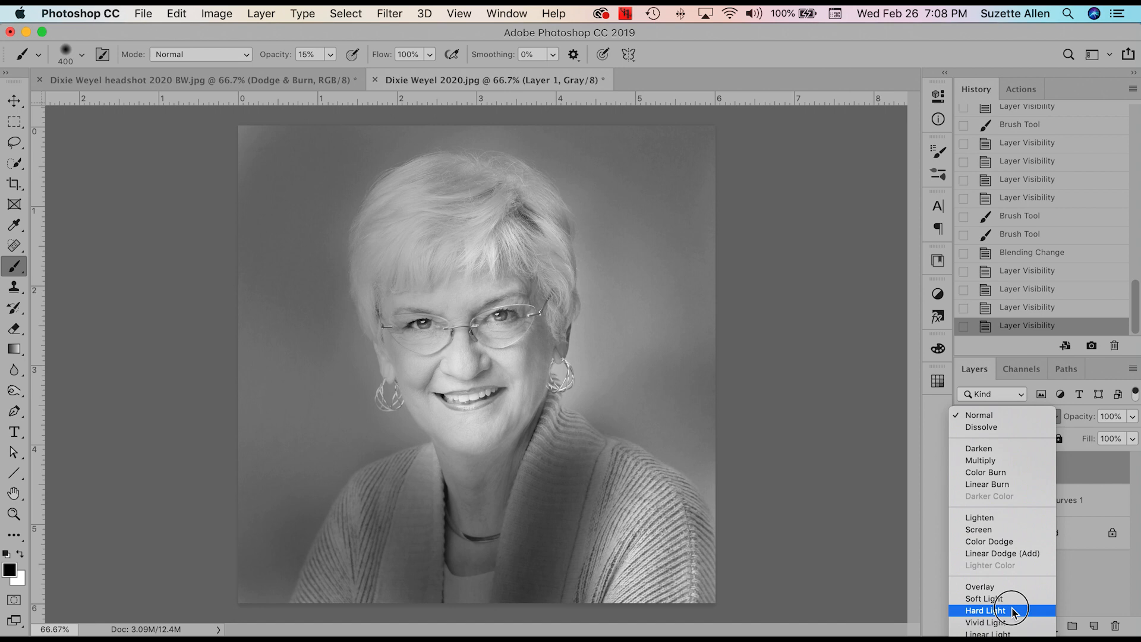
{"action": "left_click", "coordinate": [1014, 598]}
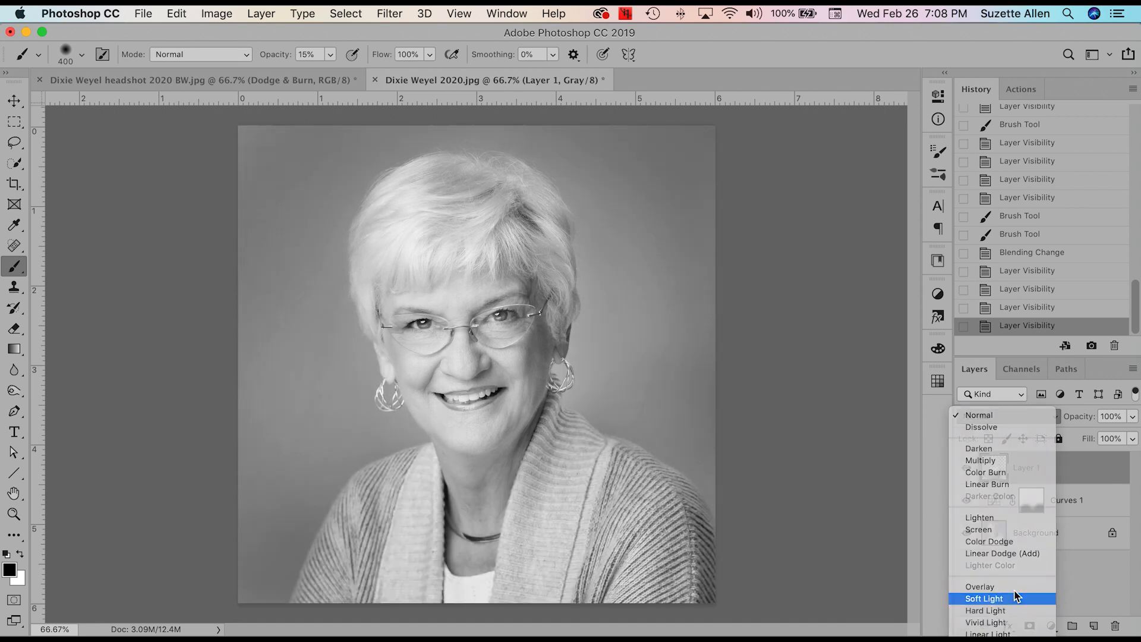
{"action": "left_click", "coordinate": [967, 469]}
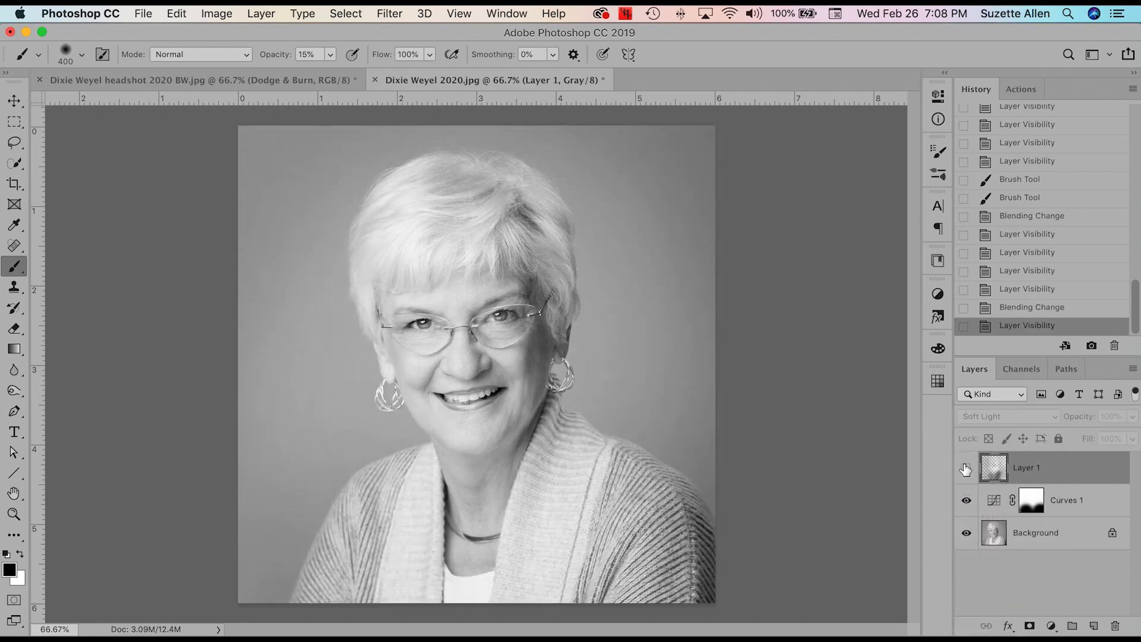
{"action": "left_click", "coordinate": [967, 469]}
{"action": "left_click", "coordinate": [967, 470]}
{"action": "left_click", "coordinate": [966, 470]}
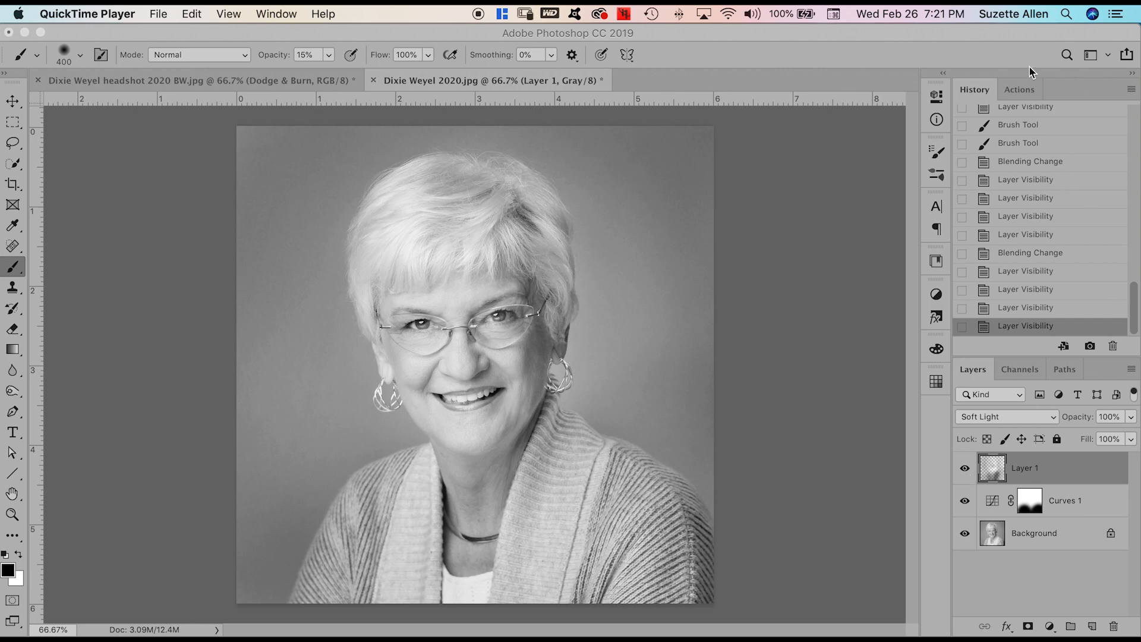
- Select the F10s-Dodge & Burn action in the actions list and choose the Dodge & Burn Layer Brush preset
{"action": "left_click", "coordinate": [1012, 94]}
{"action": "left_click", "coordinate": [1013, 94]}
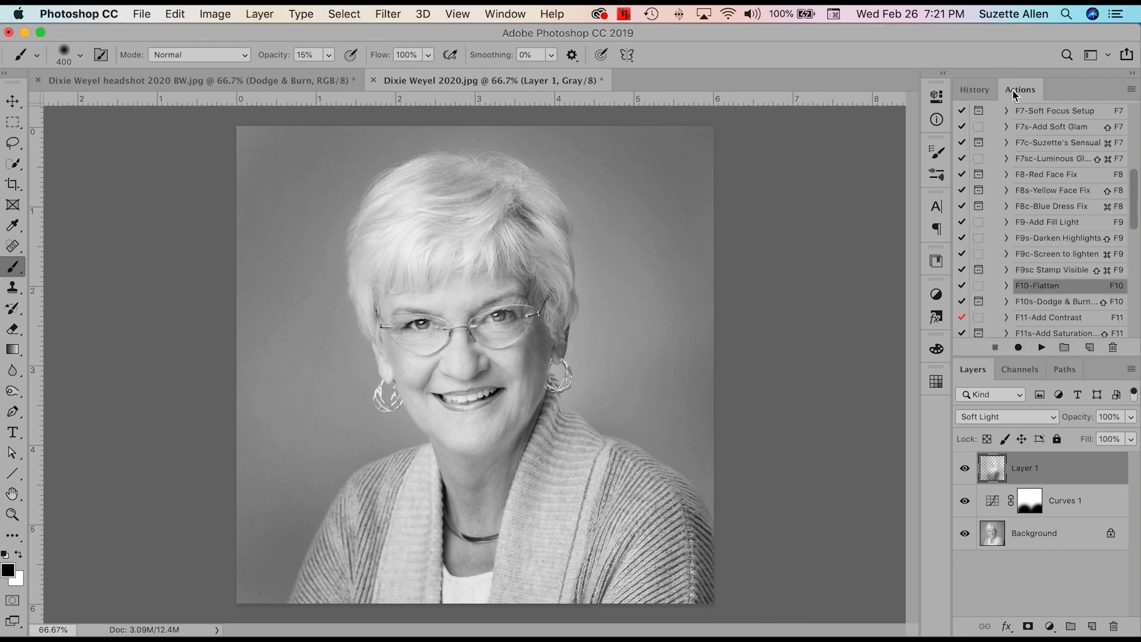
{"action": "left_click", "coordinate": [1064, 305]}
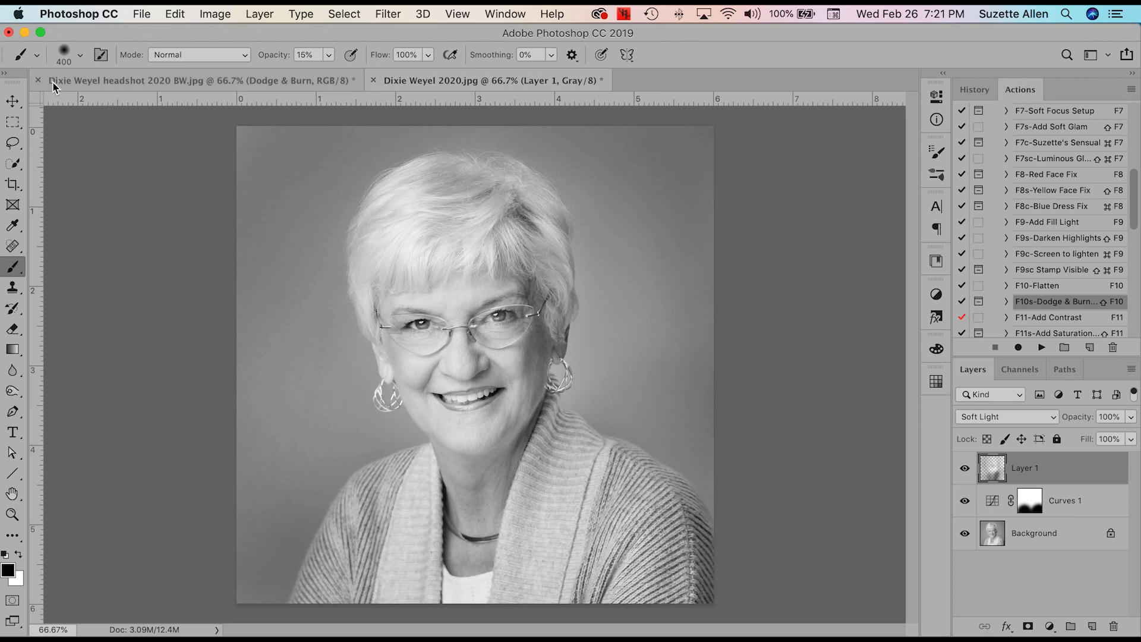
{"action": "left_click", "coordinate": [37, 57]}
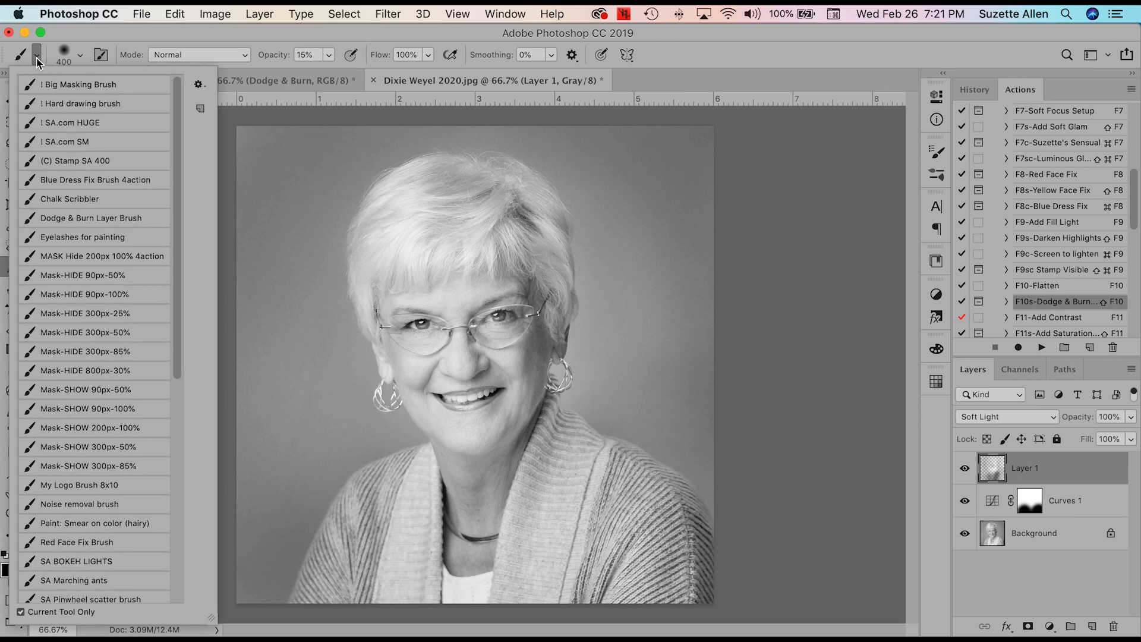
{"action": "left_click", "coordinate": [56, 220]}
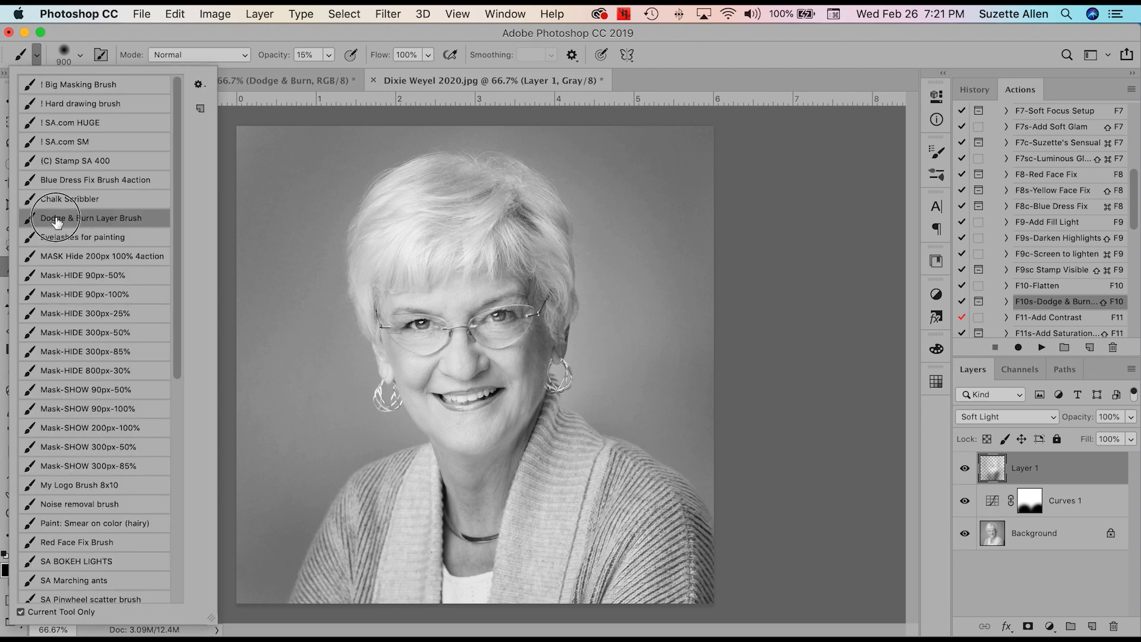
{"action": "left_click", "coordinate": [634, 93]}
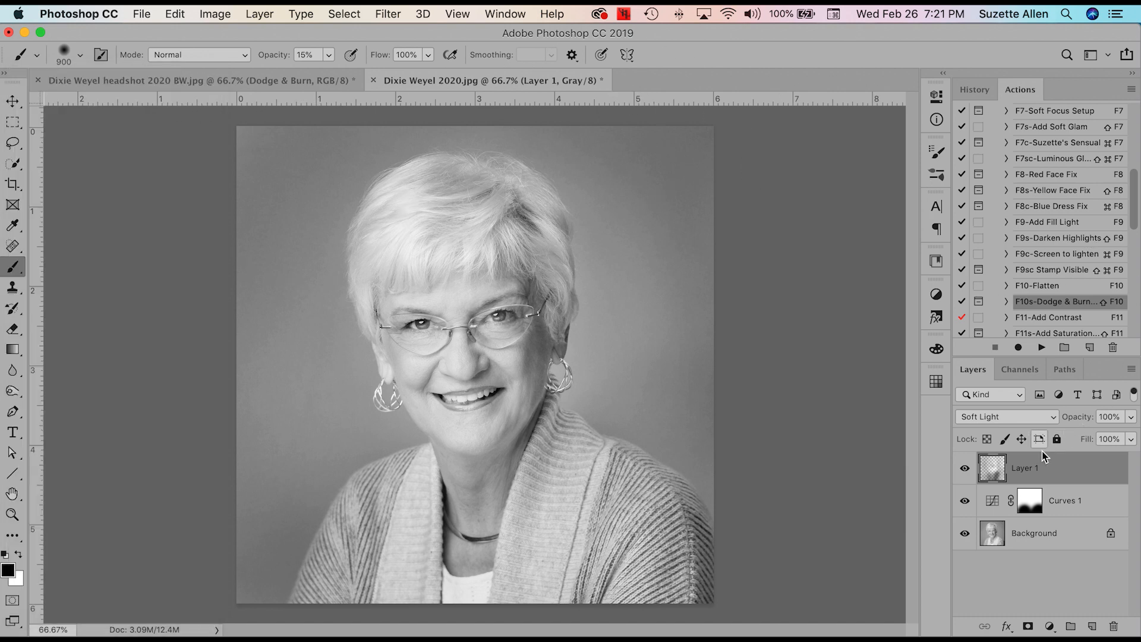
- Revert the portrait to the Snapshot 1 state in its history
{"action": "left_click", "coordinate": [974, 90]}
{"action": "left_click", "coordinate": [1018, 93]}
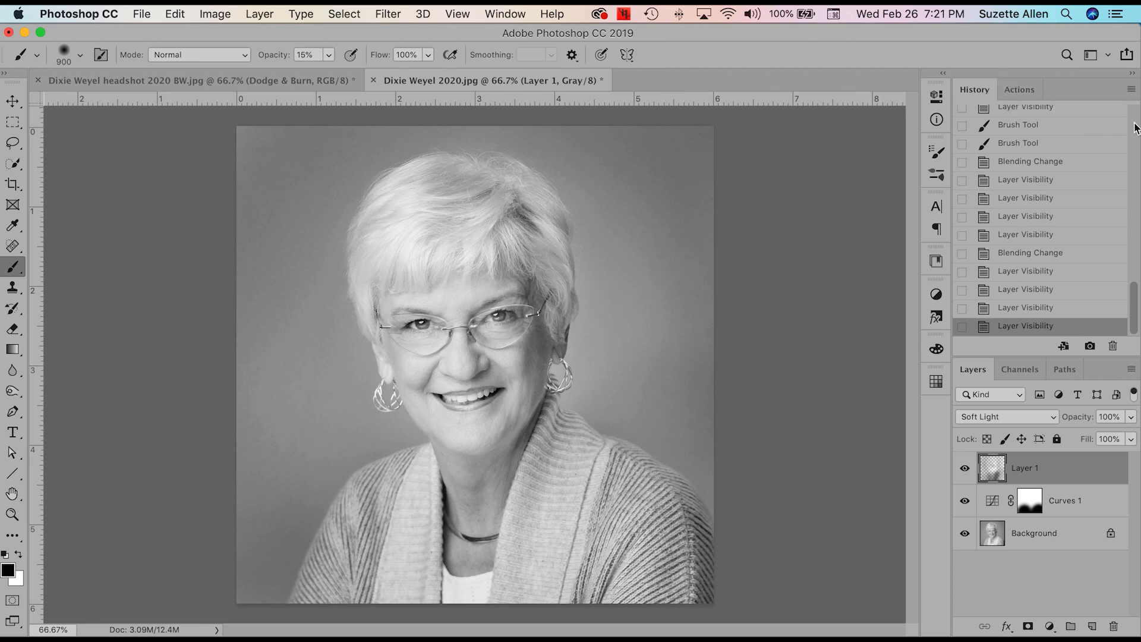
{"action": "left_click_drag", "start_coordinate": [1137, 132], "coordinate": [1135, 104]}
{"action": "left_click", "coordinate": [1051, 147]}
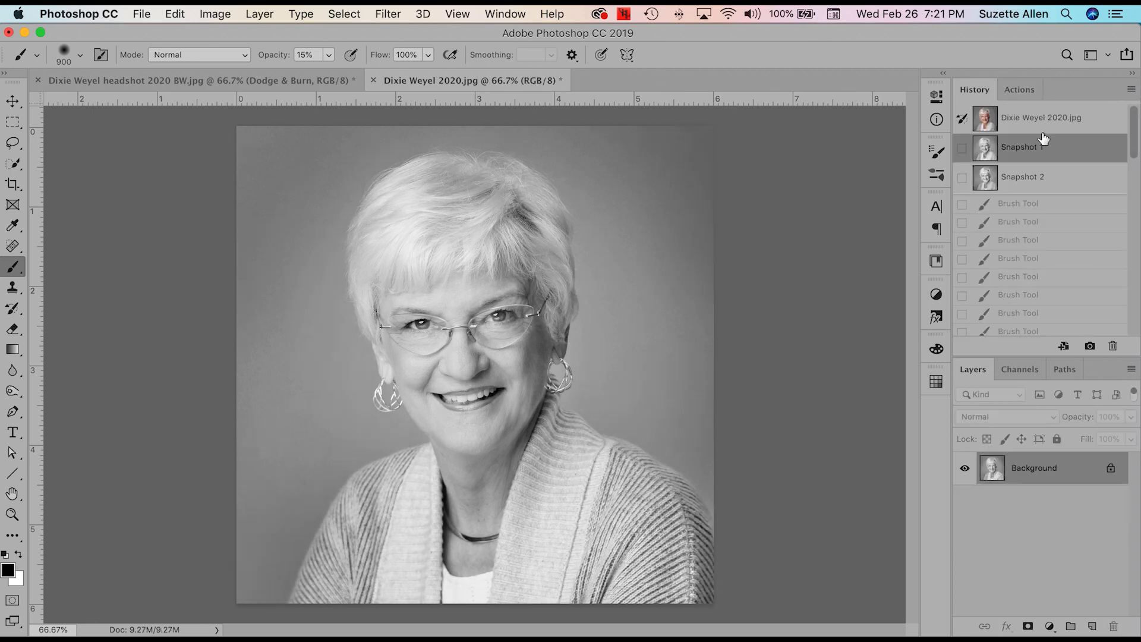
- Run the F10s-Dodge & Burn action to add a Soft Light Dodge & Burn layer, and dismiss its painting instructions
{"action": "left_click", "coordinate": [1017, 90]}
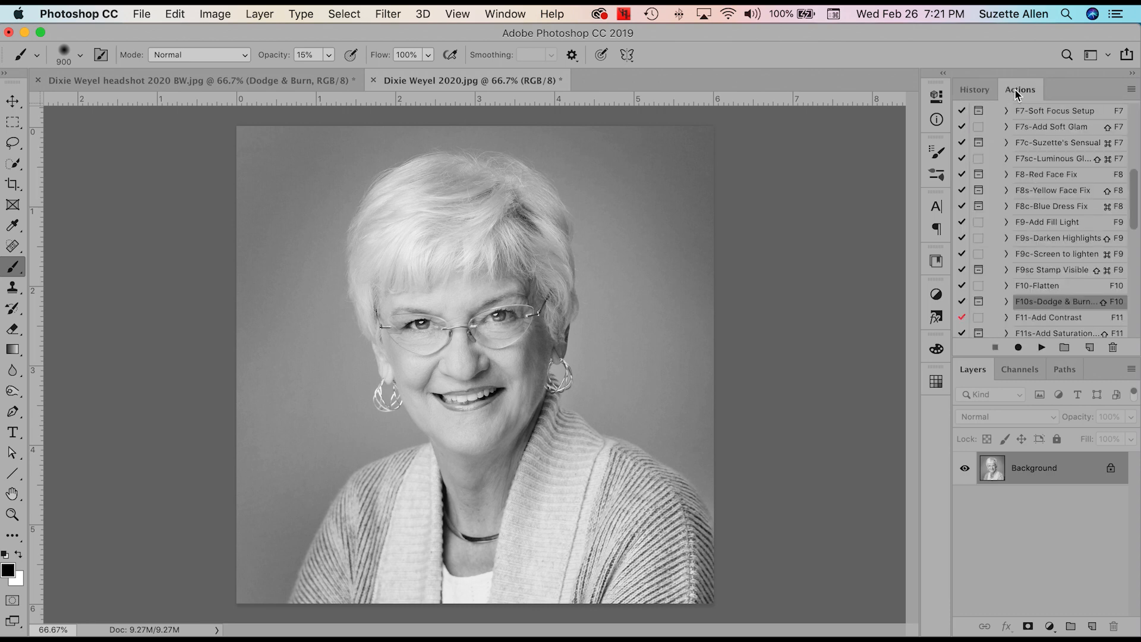
{"action": "key", "text": "shift+F10"}
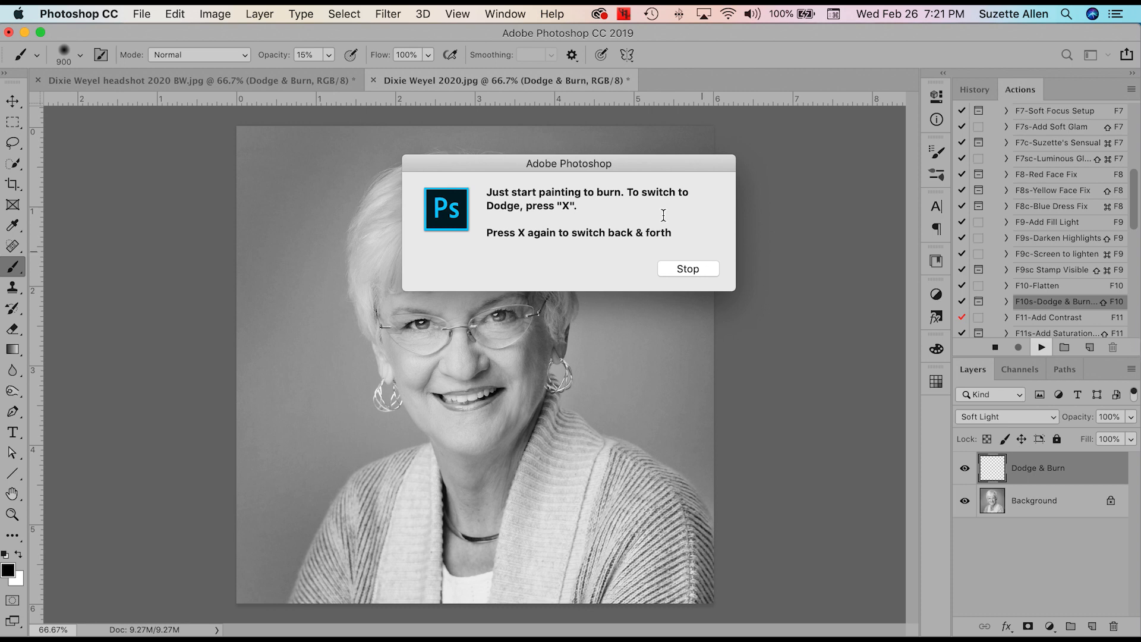
{"action": "left_click", "coordinate": [687, 269]}
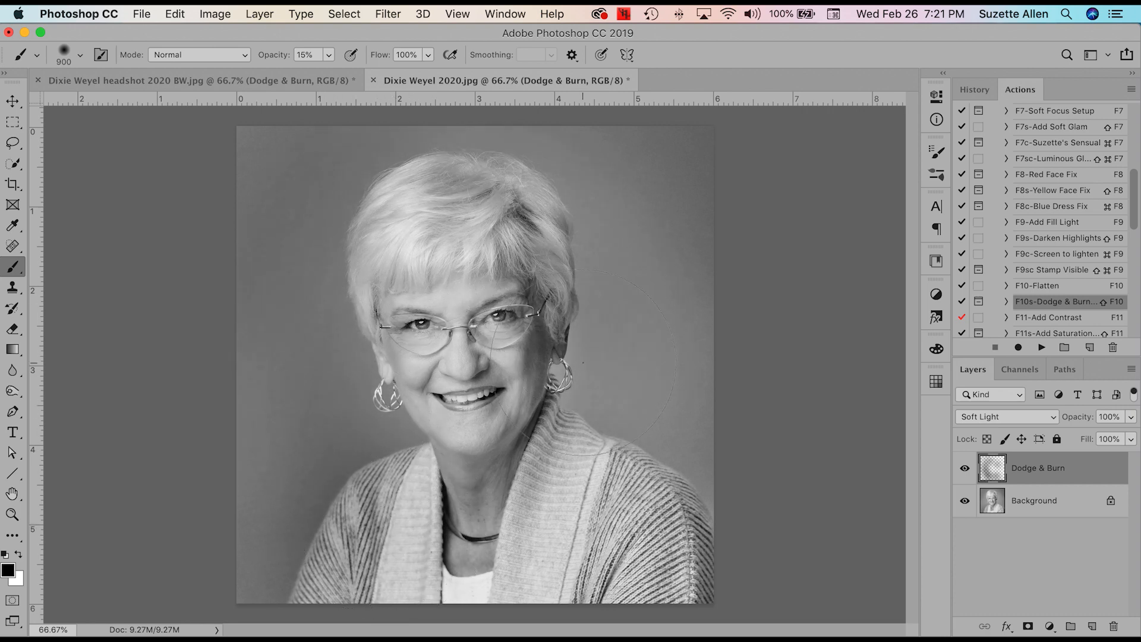
- Switch to white and dodge the sweater on both sides of the lower portrait on the Dodge & Burn layer
{"action": "key", "text": "x"}
{"action": "left_click_drag", "start_coordinate": [663, 564], "coordinate": [678, 538]}
{"action": "mouse_move", "coordinate": [371, 544]}
{"action": "left_mouse_down"}
{"action": "mouse_move", "coordinate": [339, 560]}
{"action": "mouse_move", "coordinate": [288, 567]}
{"action": "mouse_move", "coordinate": [314, 535]}
{"action": "left_mouse_up"}
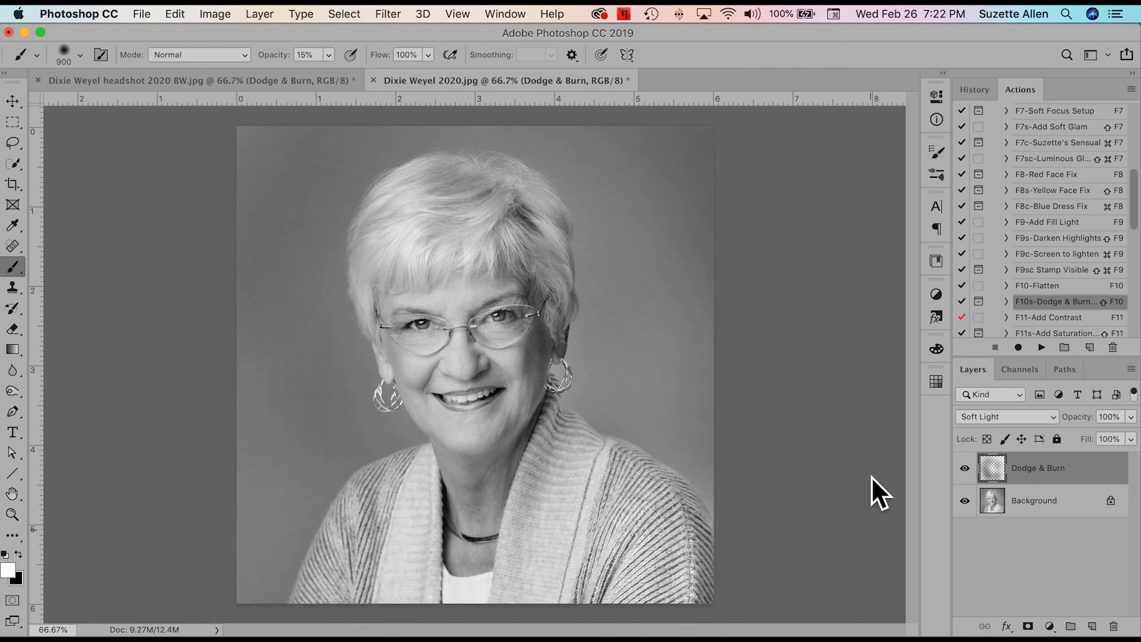